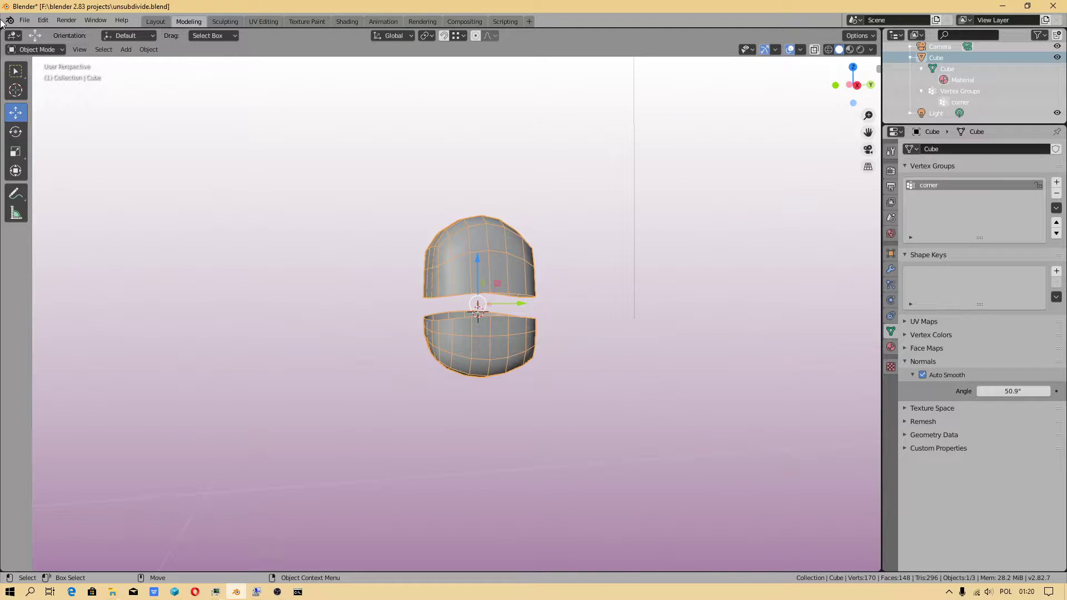
# - Dismiss the splash screen and delete the old cube, leaving only the camera and light
pyautogui.click(9, 20)
pyautogui.click(38, 31)
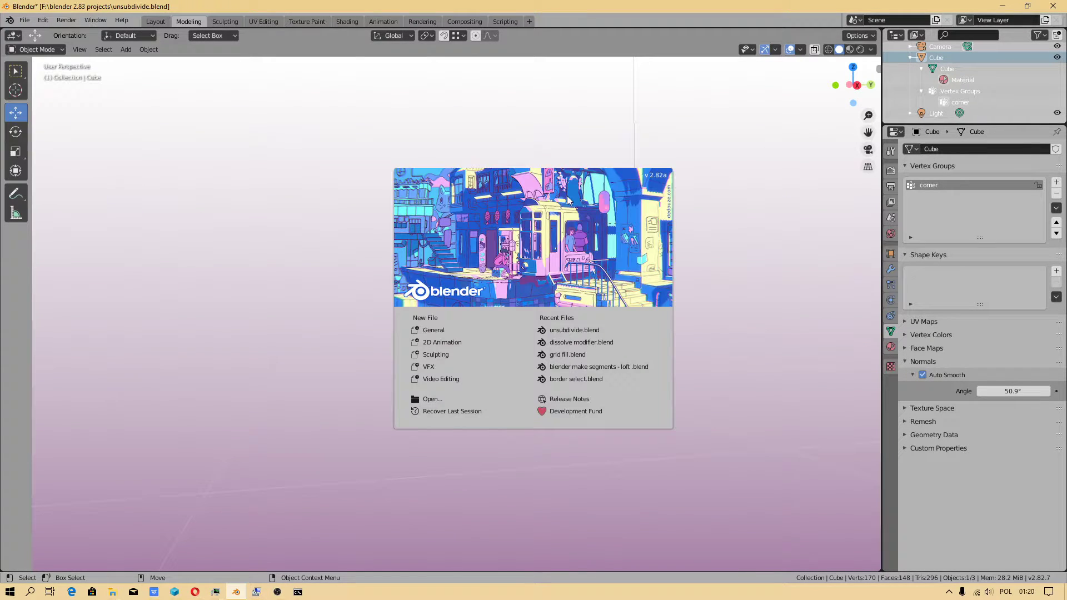
pyautogui.click(605, 241)
pyautogui.click(505, 285)
pyautogui.press('Delete')
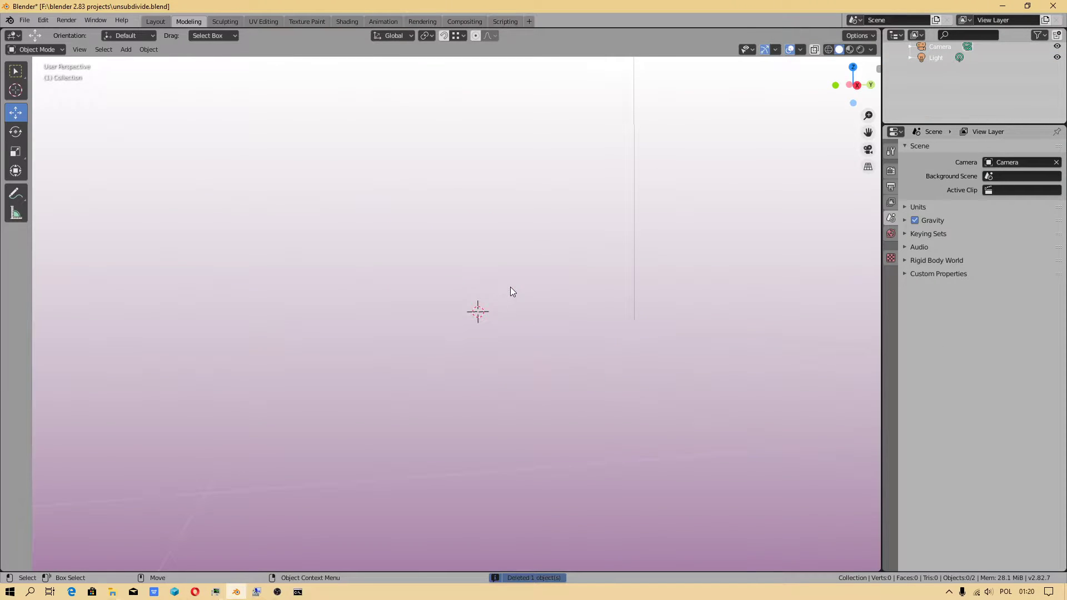
pyautogui.moveTo(510, 287); pyautogui.dragTo(432, 259, button='middle')
# - Add a new default cube at the scene origin from the mesh primitives
pyautogui.click(127, 50)
pyautogui.moveTo(141, 63)
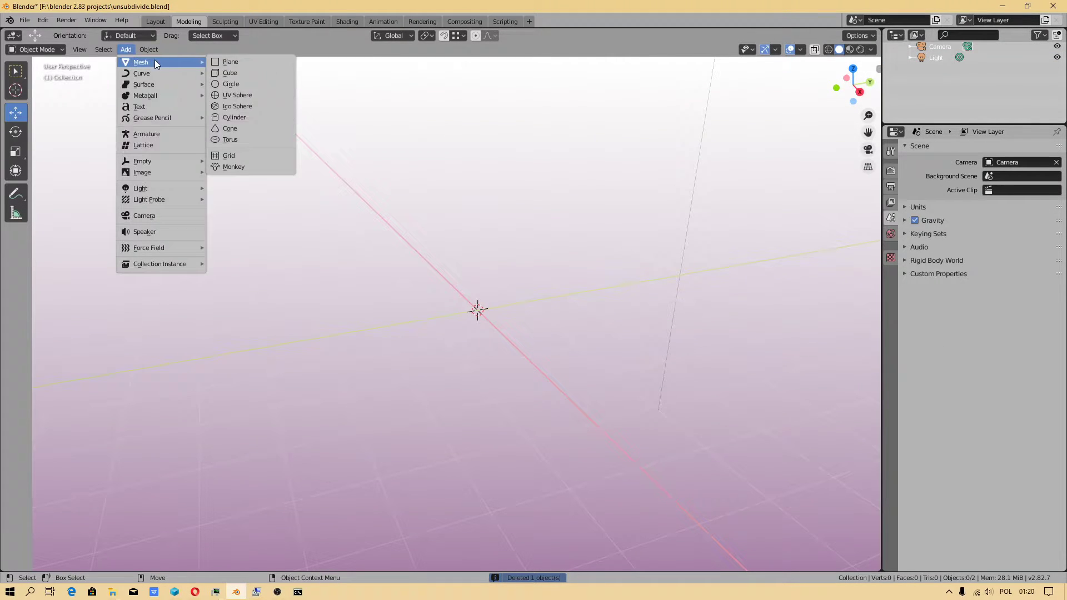
pyautogui.click(230, 73)
pyautogui.scroll(3, 462, 348)
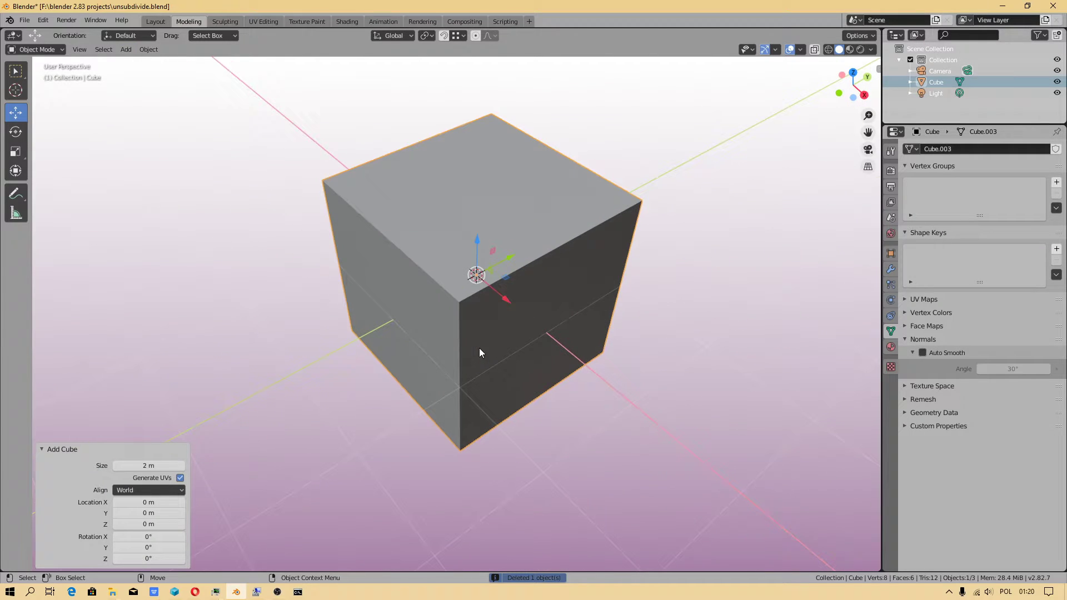
pyautogui.click(890, 364)
pyautogui.click(891, 252)
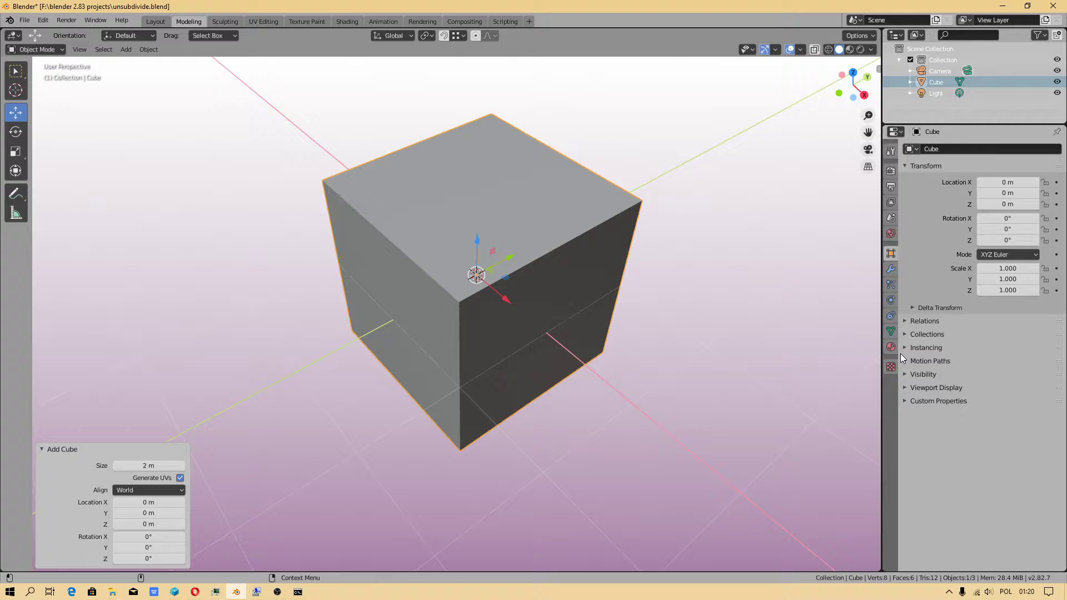
# - Enable wireframe edge overlay for the cube in its Viewport Display settings
pyautogui.click(890, 337)
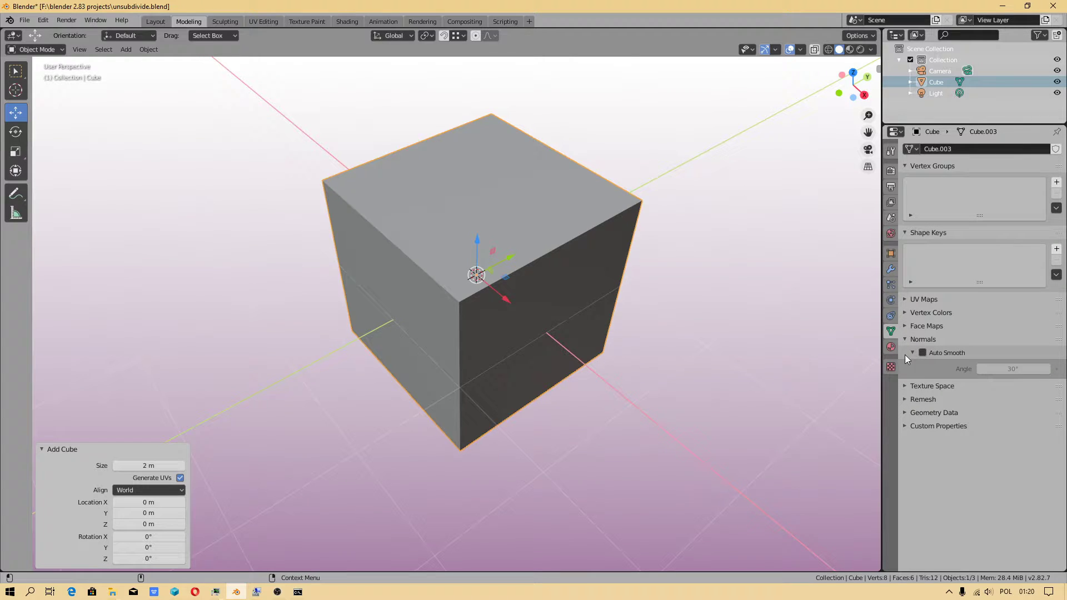
pyautogui.click(891, 254)
pyautogui.click(914, 388)
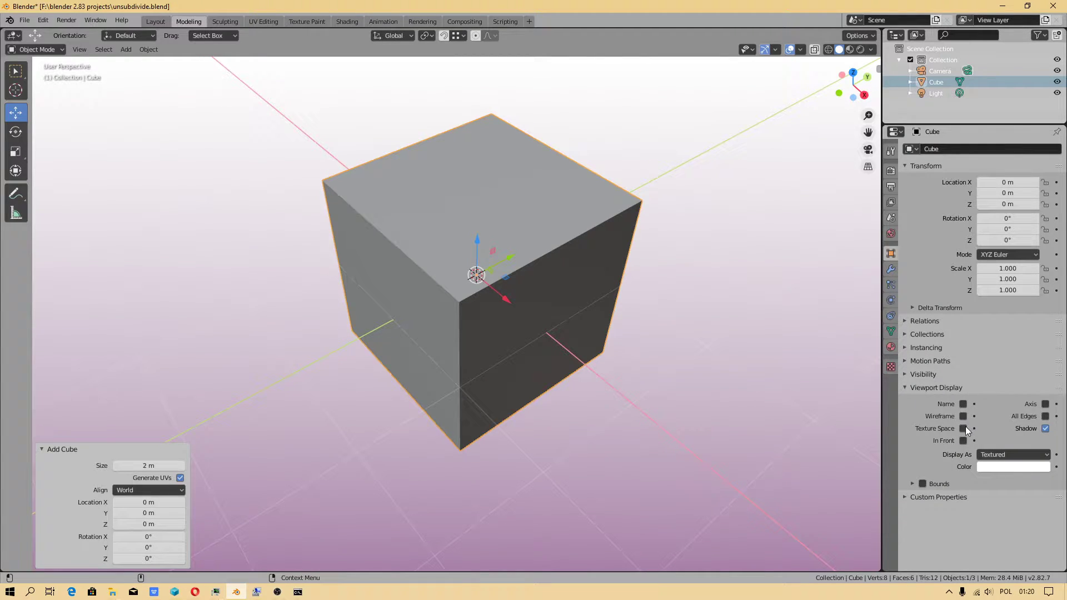
pyautogui.click(964, 416)
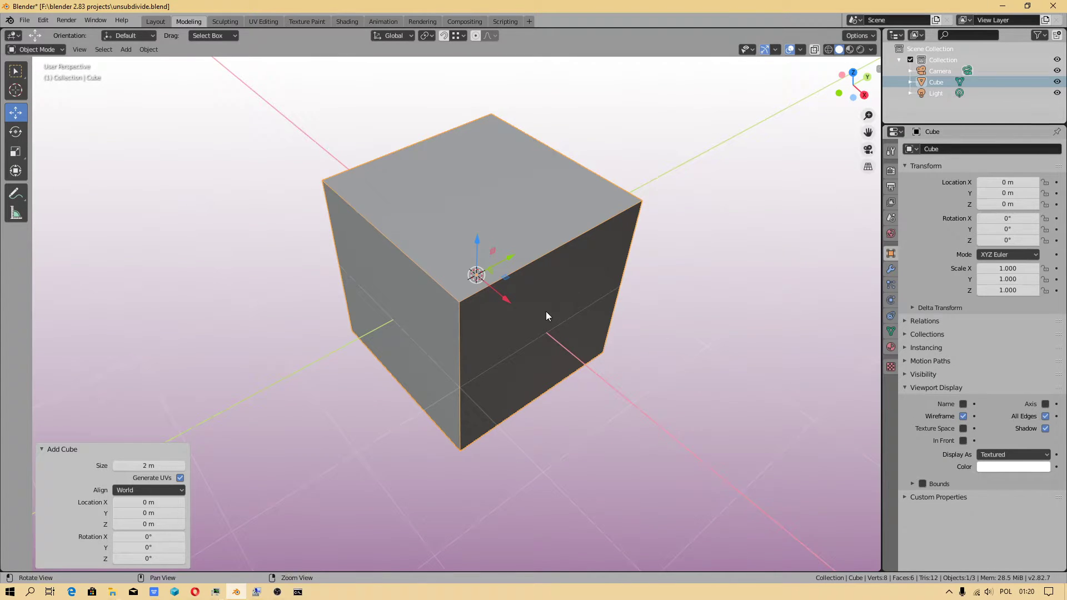
# - Scale the cube along Z by about 5.5 into a tall pillar
pyautogui.moveTo(545, 310); pyautogui.dragTo(561, 313, button='middle')
pyautogui.click(747, 381)
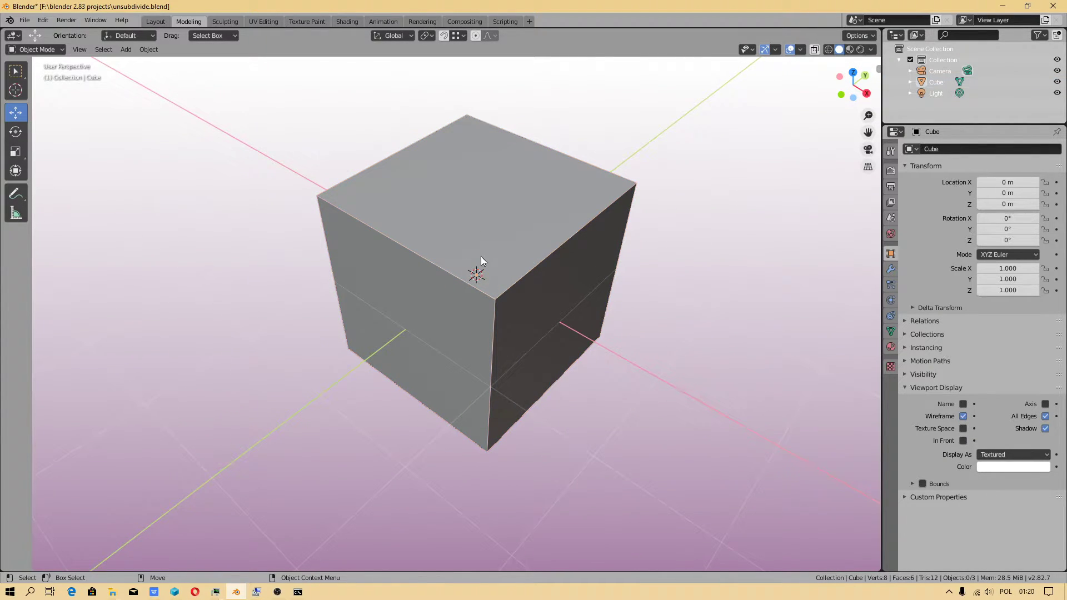
pyautogui.scroll(-2, 512, 314)
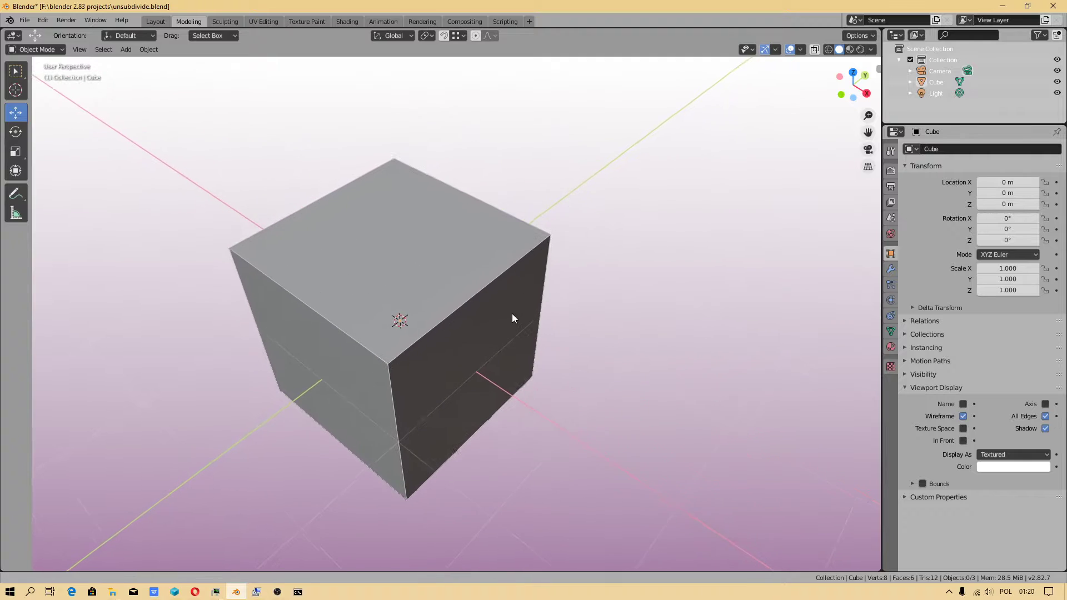
pyautogui.click(443, 281)
pyautogui.scroll(-2, 441, 287)
pyautogui.press('s')
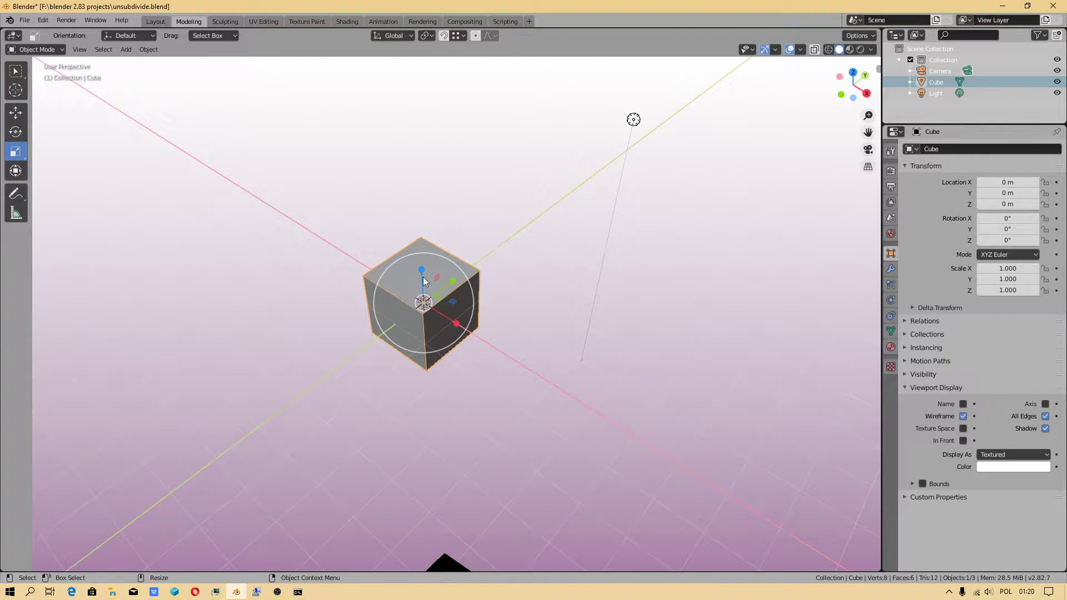
pyautogui.press('z')
pyautogui.click(429, 189)
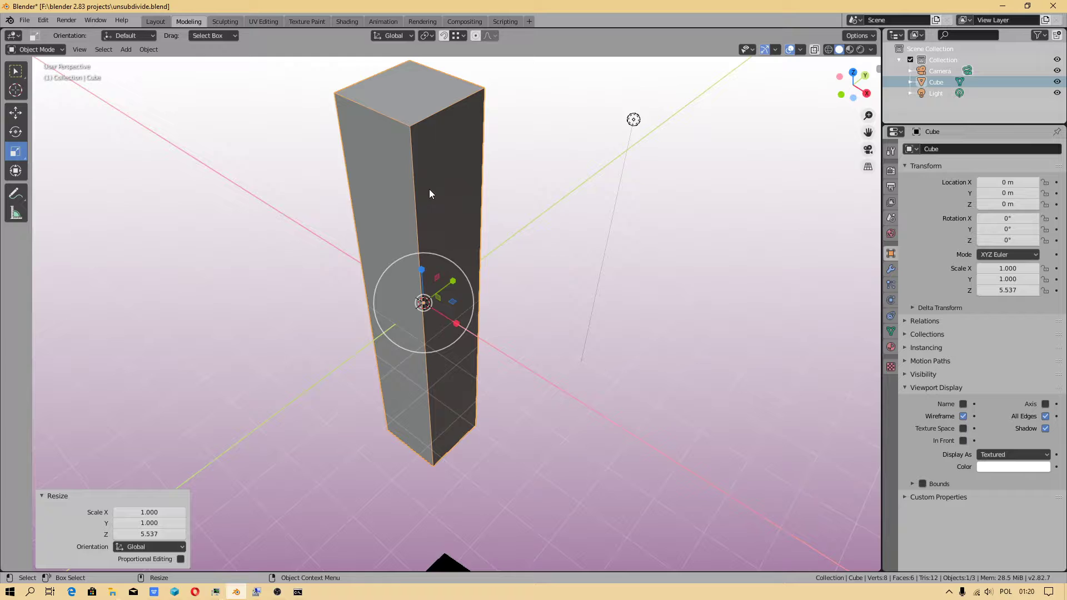
# - Frame the pillar lower in view and switch it into Edit Mode
pyautogui.moveTo(468, 246); pyautogui.dragTo(295, 176, button='middle')
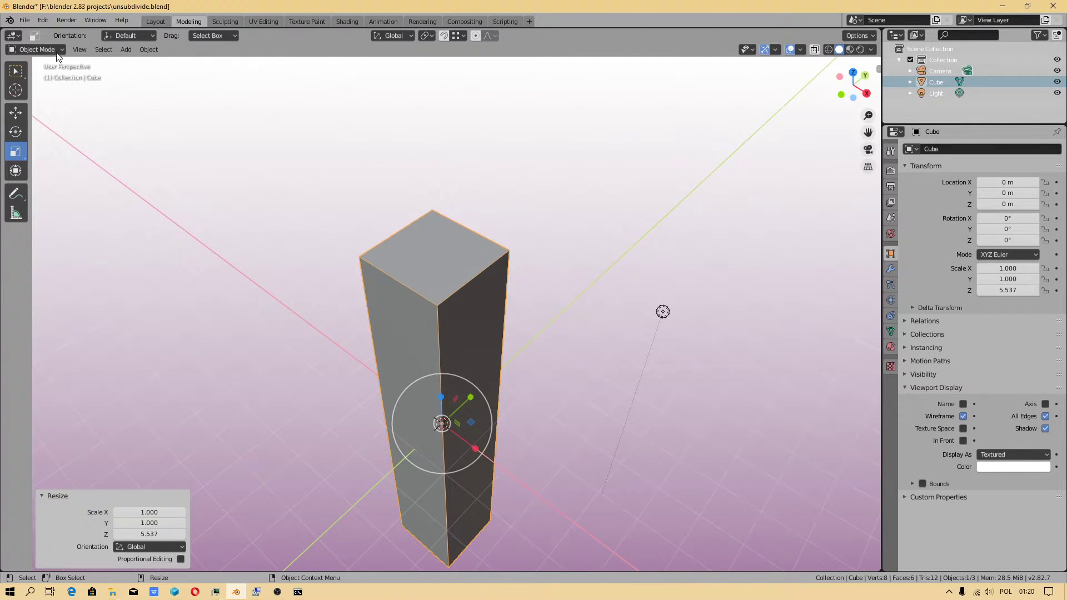
pyautogui.click(38, 49)
# - Add a vertical loop cut down the pillar and three horizontal loop cuts around it
pyautogui.hotkey('alt', 'a')
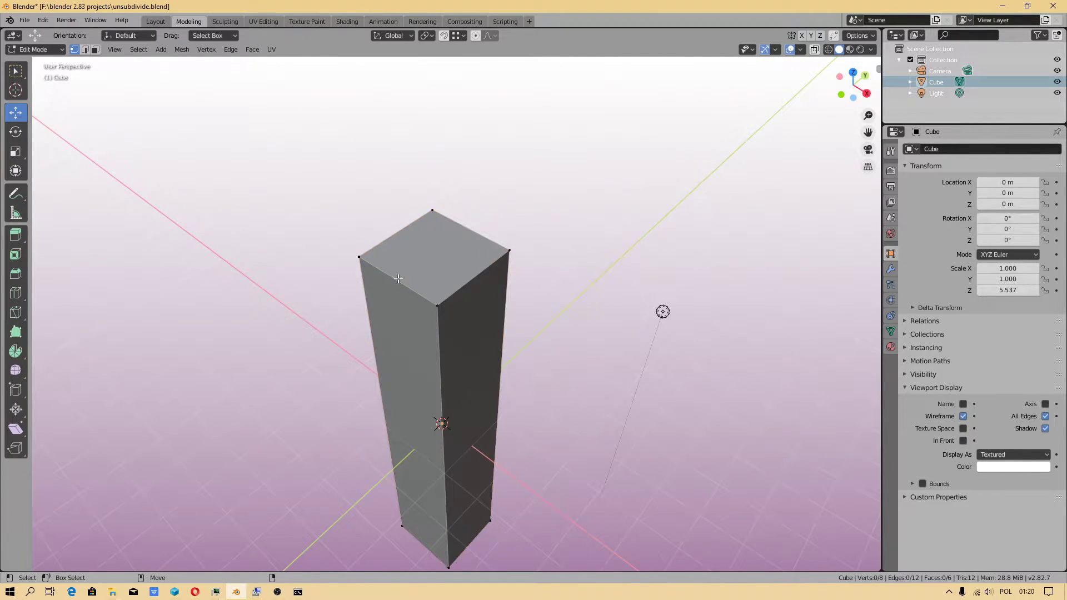
pyautogui.moveTo(397, 280); pyautogui.dragTo(403, 307, button='middle')
pyautogui.hotkey('ctrl', 'r')
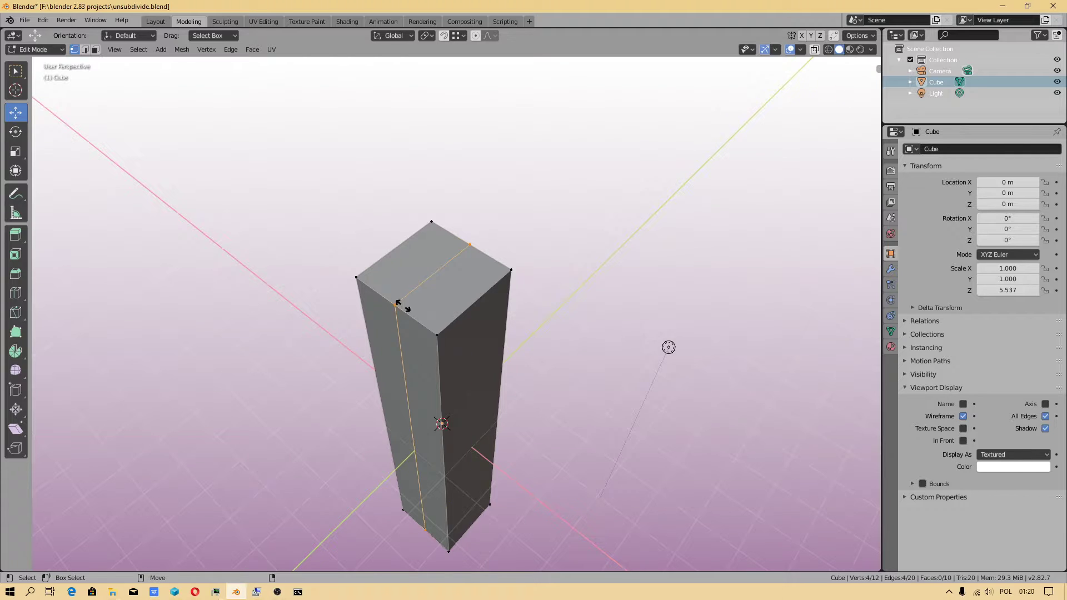
pyautogui.click(404, 307)
pyautogui.hotkey('alt', 'a')
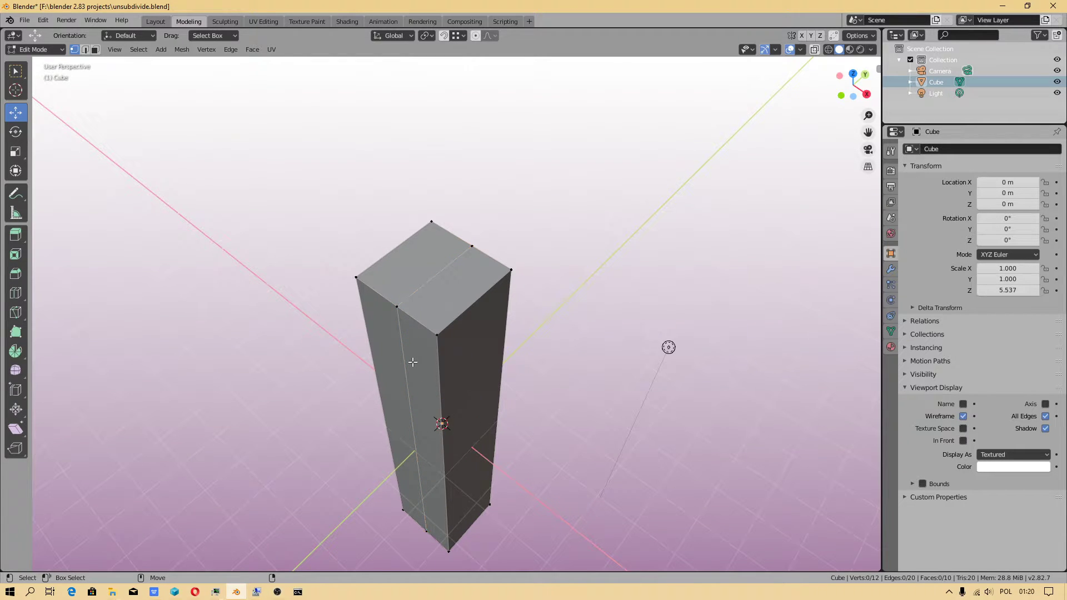
pyautogui.hotkey('ctrl', 'r')
pyautogui.click(410, 350)
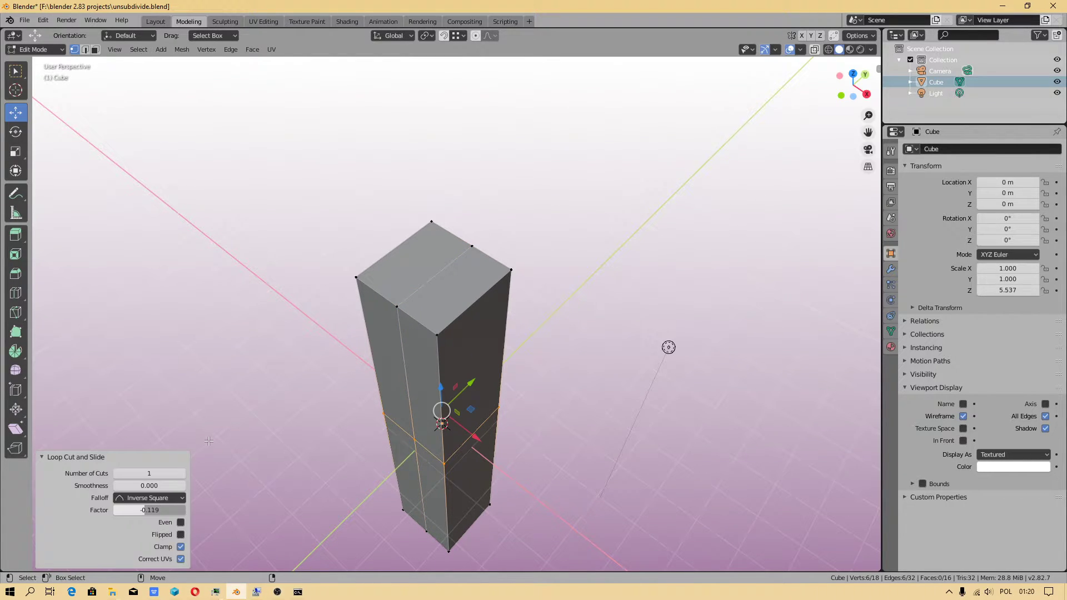
pyautogui.moveTo(151, 472); pyautogui.dragTo(184, 472)
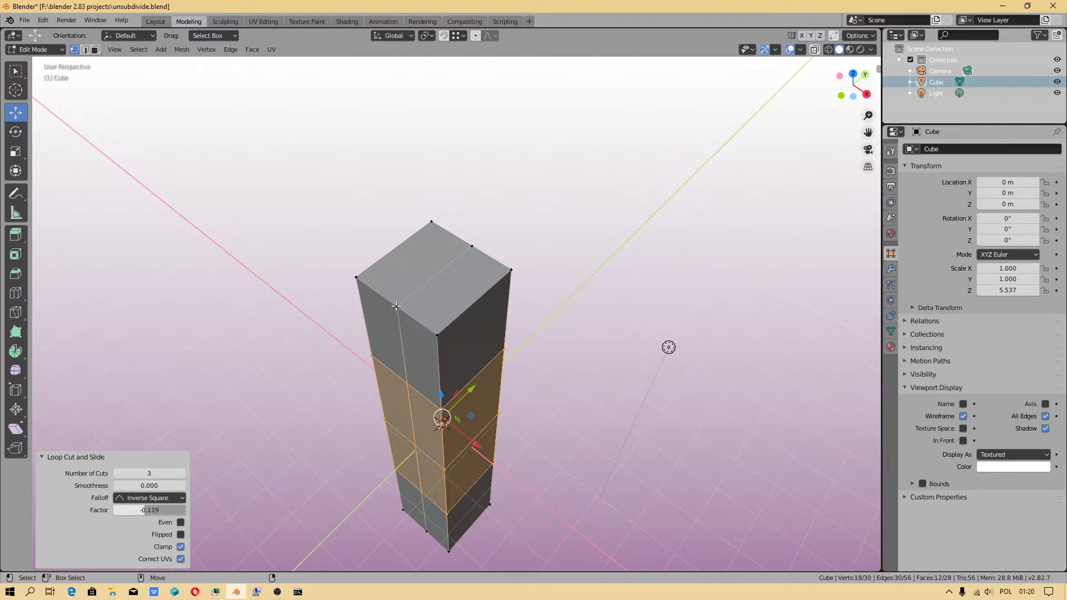
pyautogui.hotkey('alt', 'a')
# - Scale the vertical loops outward, adding a second one, to give the pillar an octagonal cross-section
pyautogui.click(93, 49)
pyautogui.keyDown('alt'); pyautogui.click(394, 335); pyautogui.keyUp('alt')
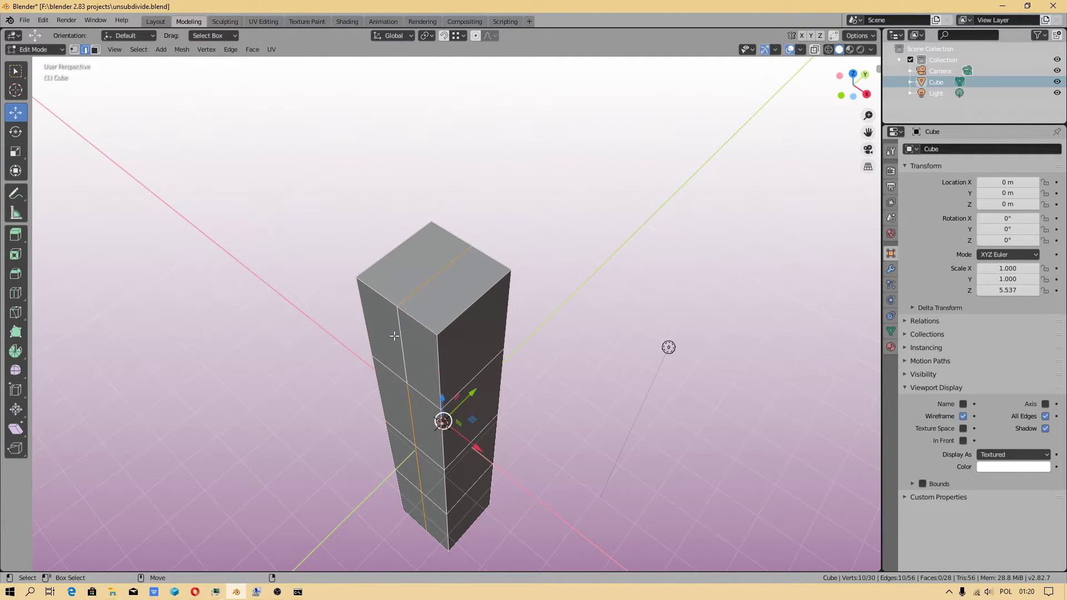
pyautogui.hotkey('shift', 'space')
pyautogui.press('s')
pyautogui.moveTo(457, 408); pyautogui.dragTo(479, 393)
pyautogui.hotkey('ctrl', 'r')
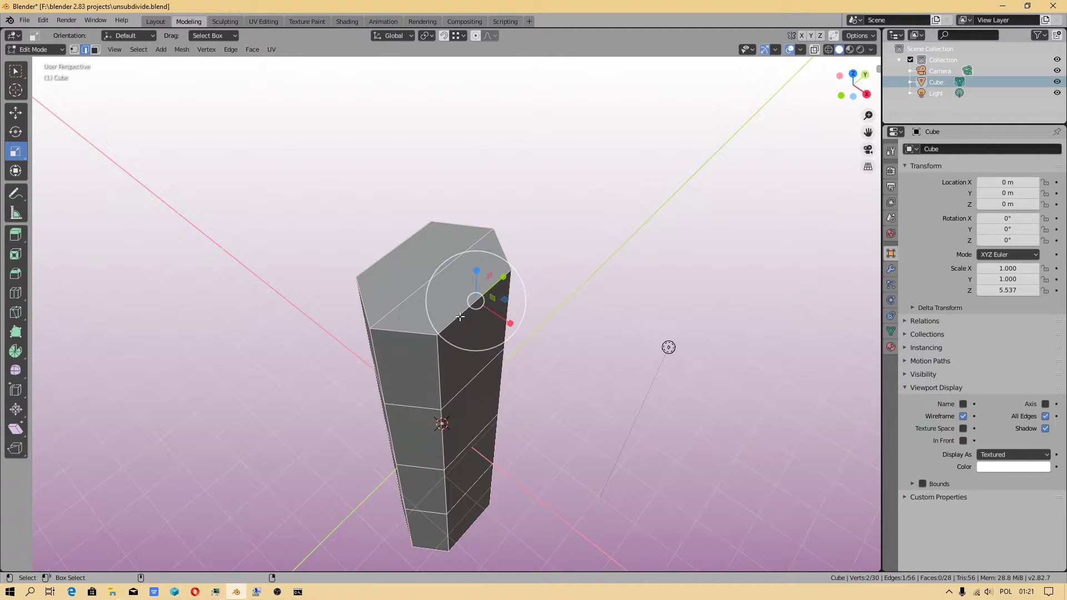
pyautogui.click(479, 408)
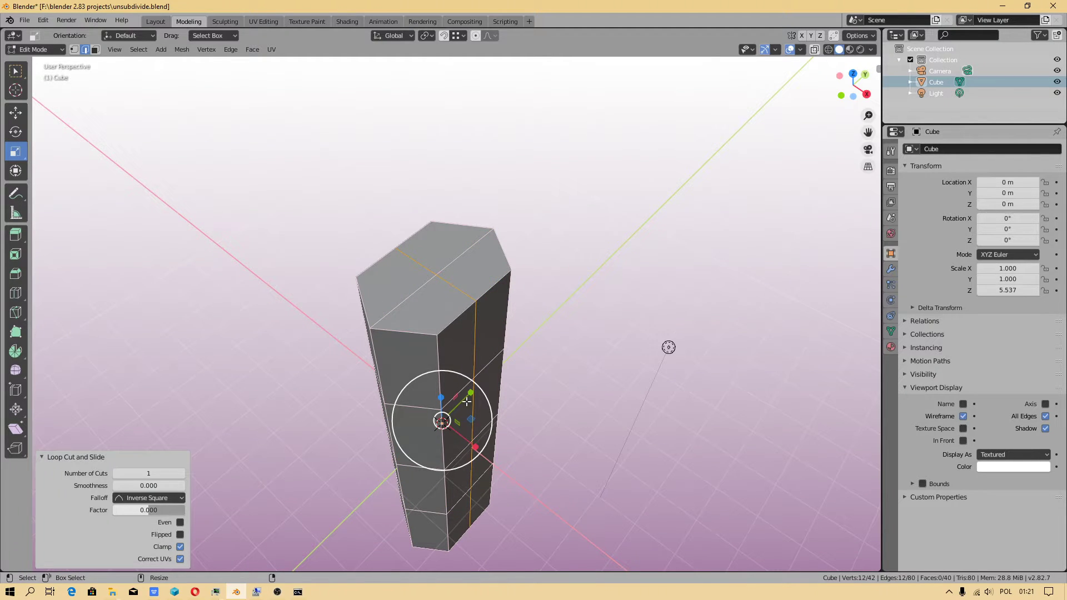
pyautogui.moveTo(465, 402); pyautogui.dragTo(478, 450)
pyautogui.moveTo(570, 380); pyautogui.dragTo(570, 317, button='middle')
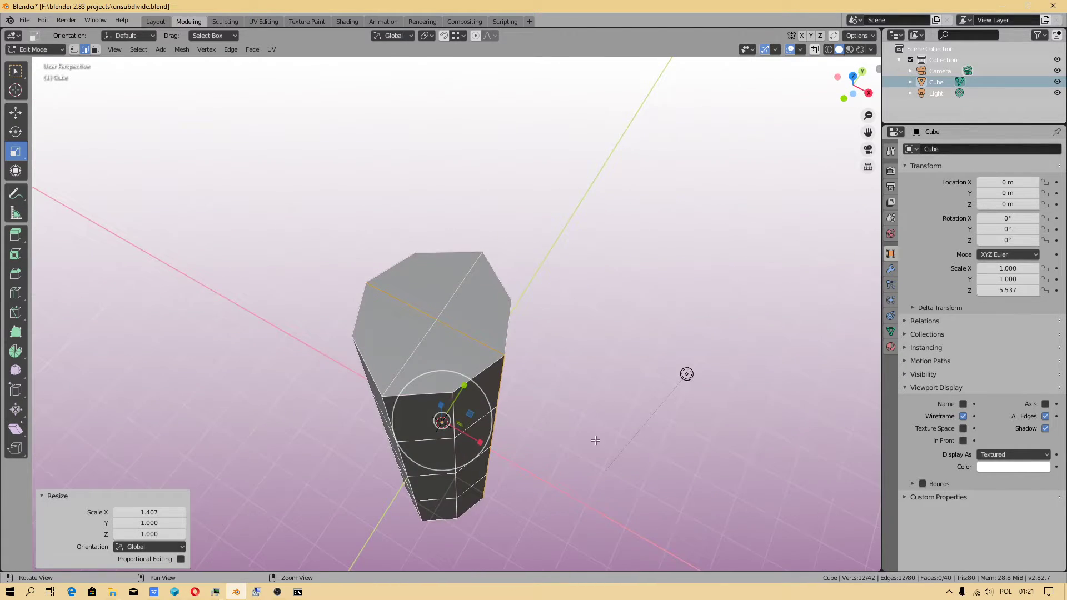
# - Return to Object Mode and add a Subdivision Surface modifier to the column
pyautogui.click(38, 49)
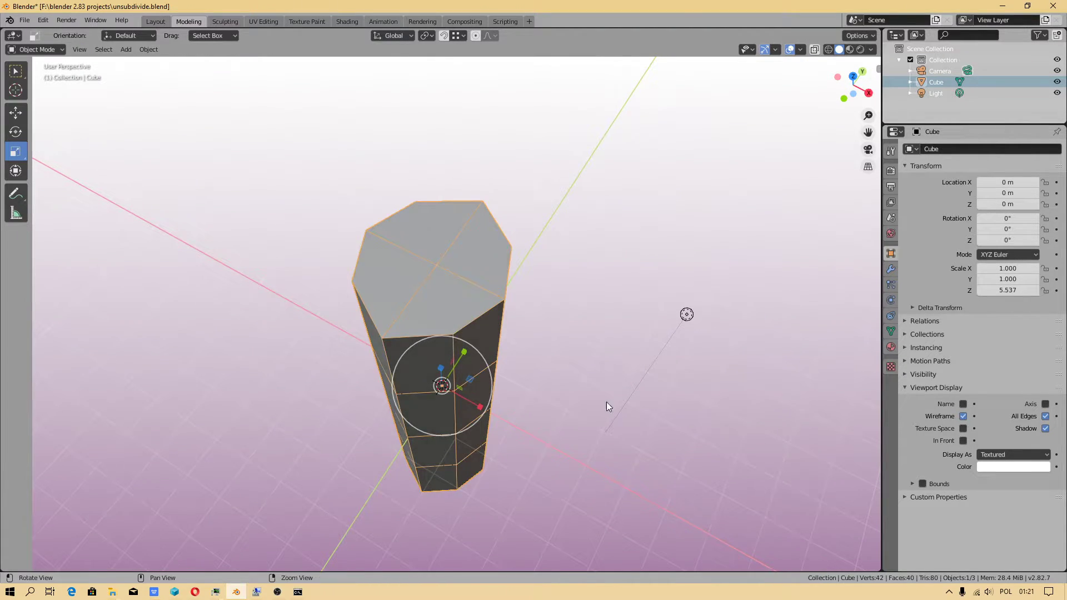
pyautogui.moveTo(606, 401); pyautogui.dragTo(625, 366, button='middle')
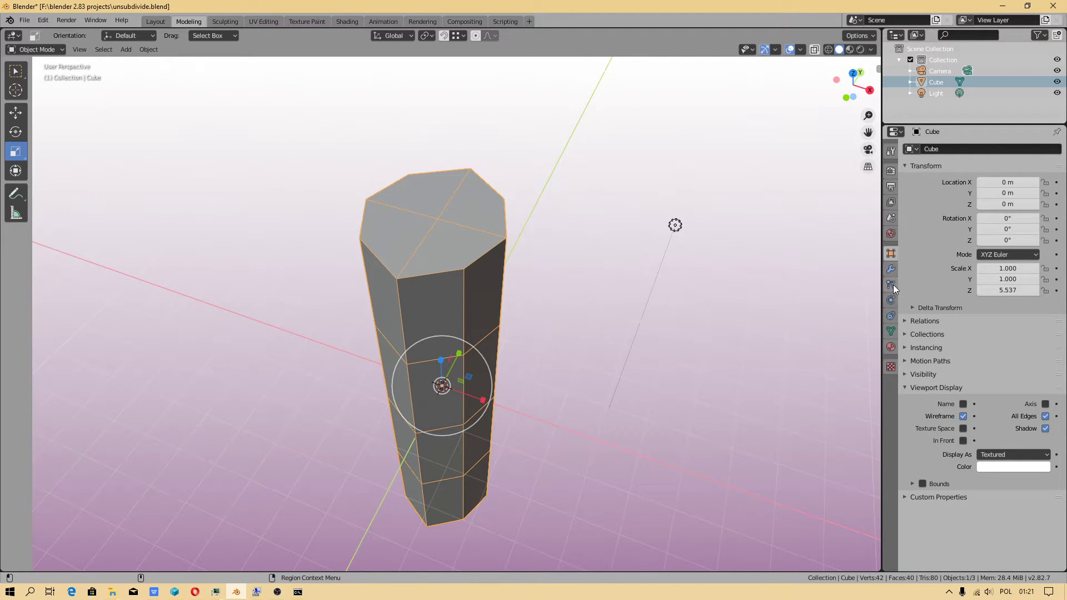
pyautogui.click(891, 270)
pyautogui.click(932, 149)
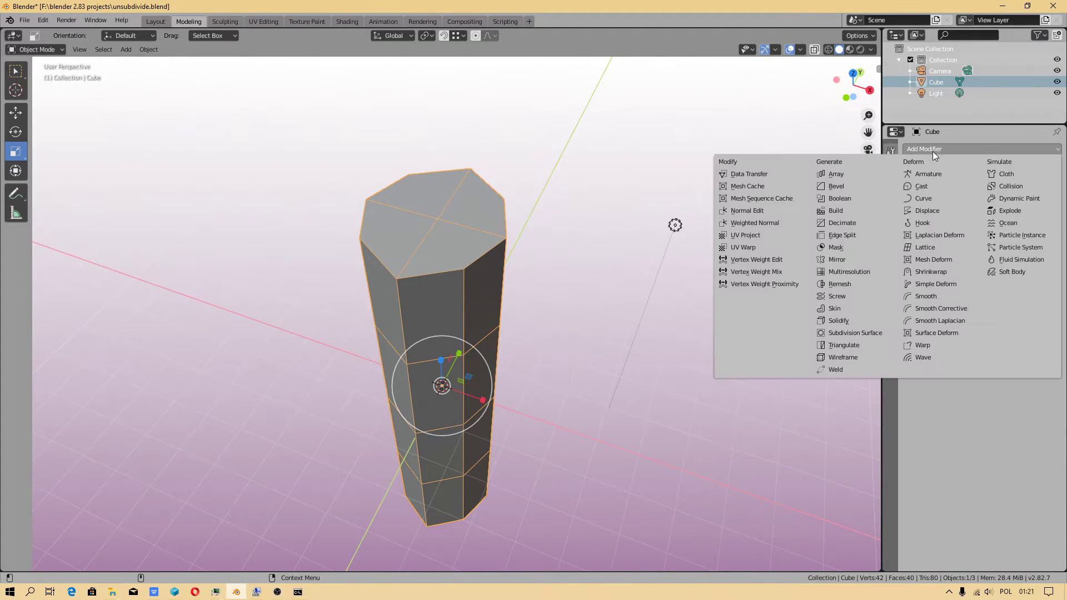
pyautogui.click(856, 334)
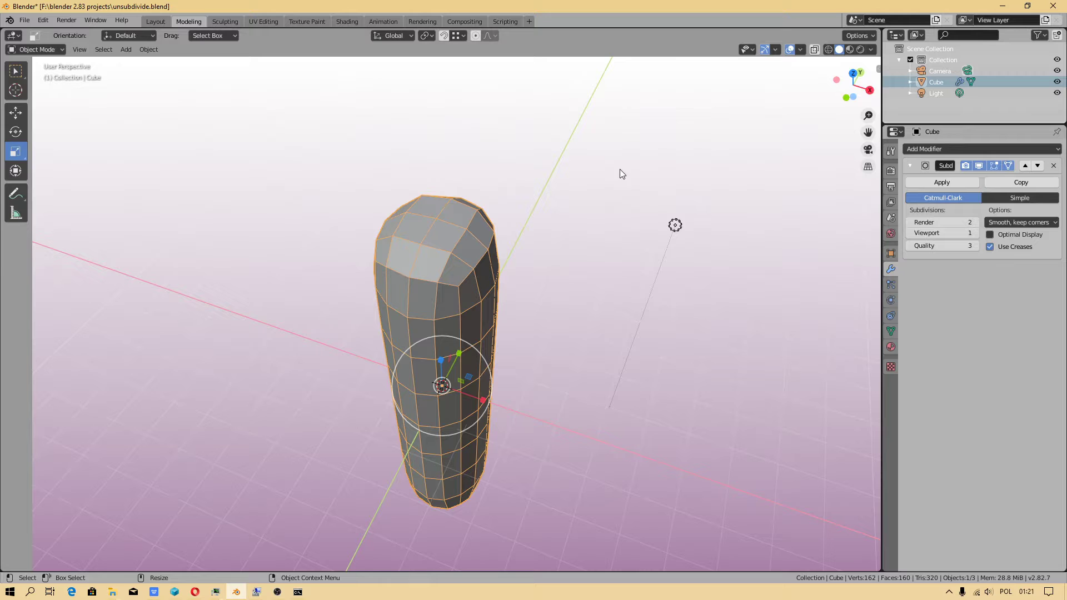
# - Shade the column smooth and set viewport subdivisions to 2 with Optimal Display on
pyautogui.click(148, 49)
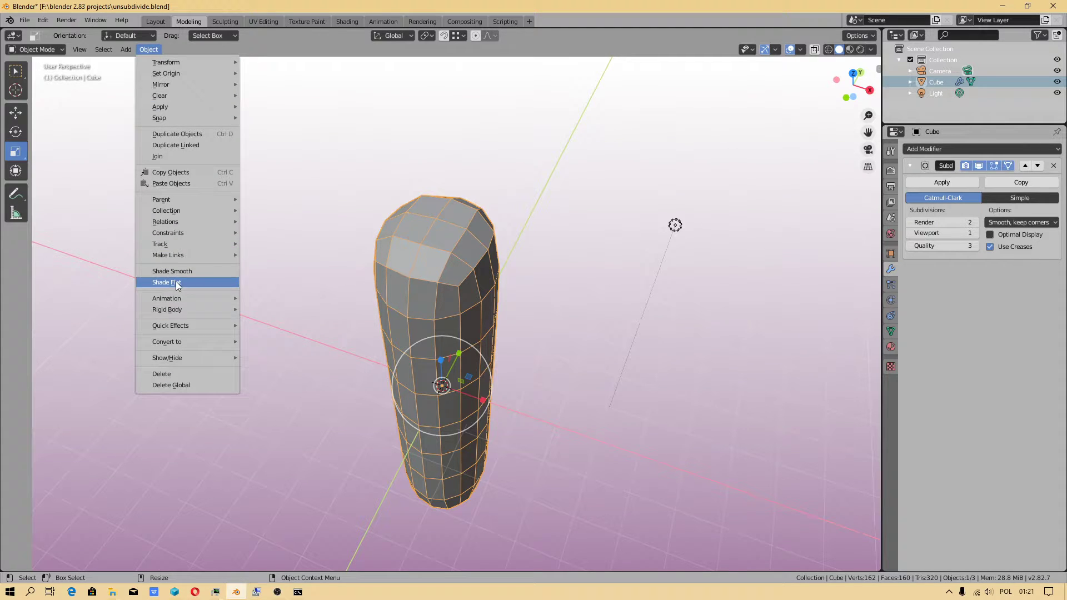
pyautogui.click(186, 272)
pyautogui.moveTo(584, 308); pyautogui.dragTo(594, 282, button='middle')
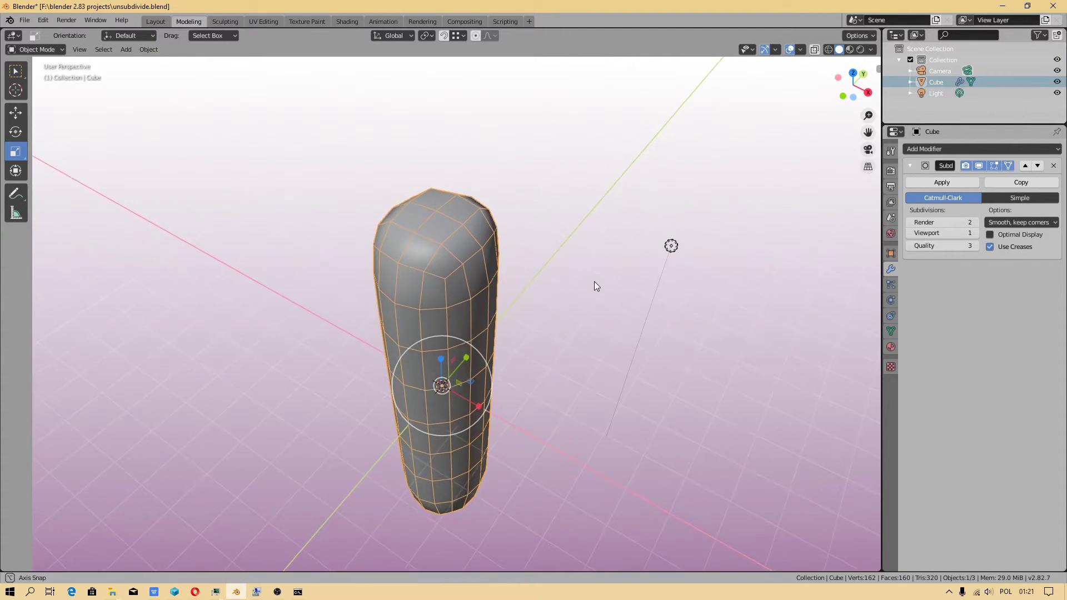
pyautogui.click(974, 233)
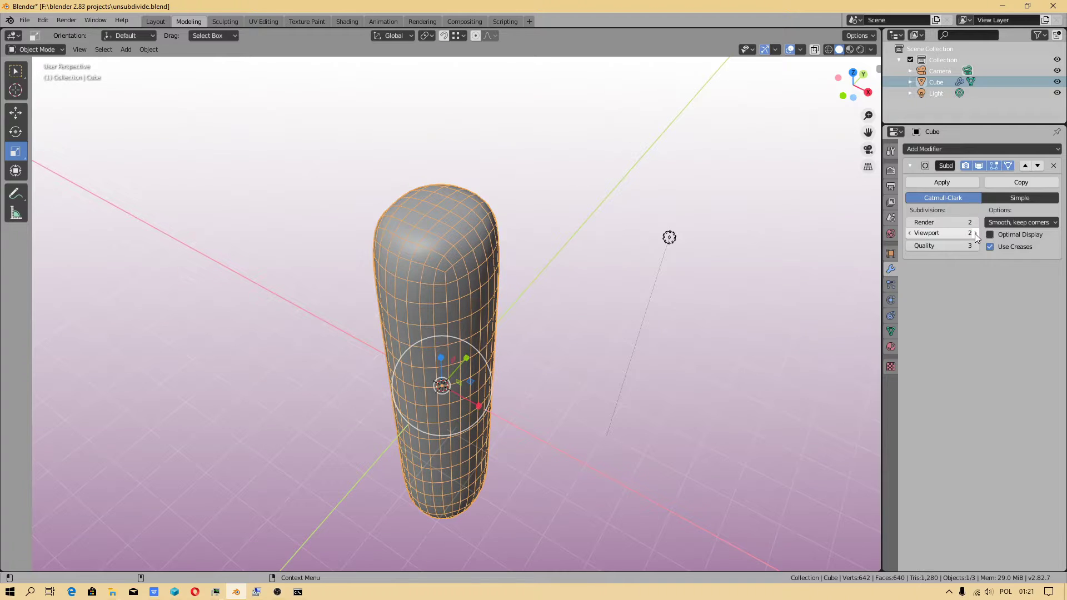
pyautogui.click(989, 235)
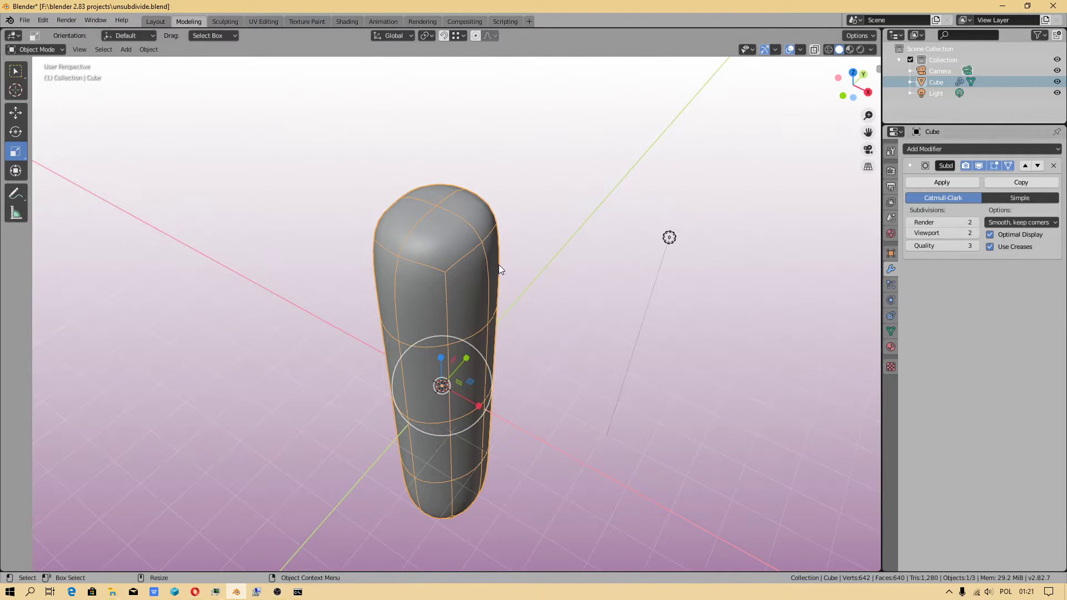
pyautogui.moveTo(498, 264); pyautogui.dragTo(496, 258, button='middle')
# - Enter Edit Mode and toggle the modifier's On Cage display to see the original mesh
pyautogui.click(37, 49)
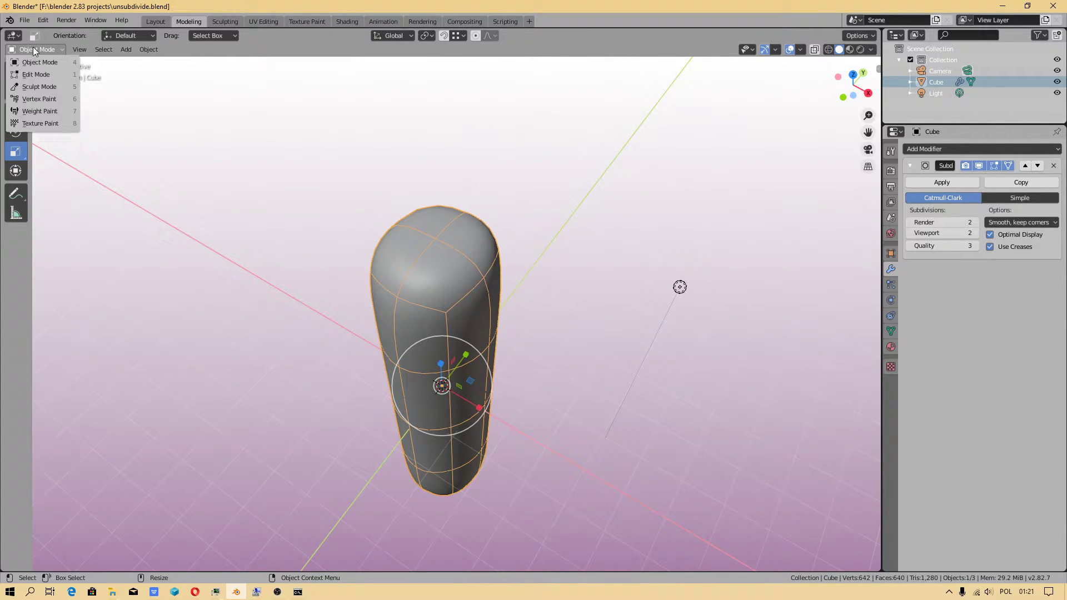
pyautogui.click(40, 76)
pyautogui.click(1008, 166)
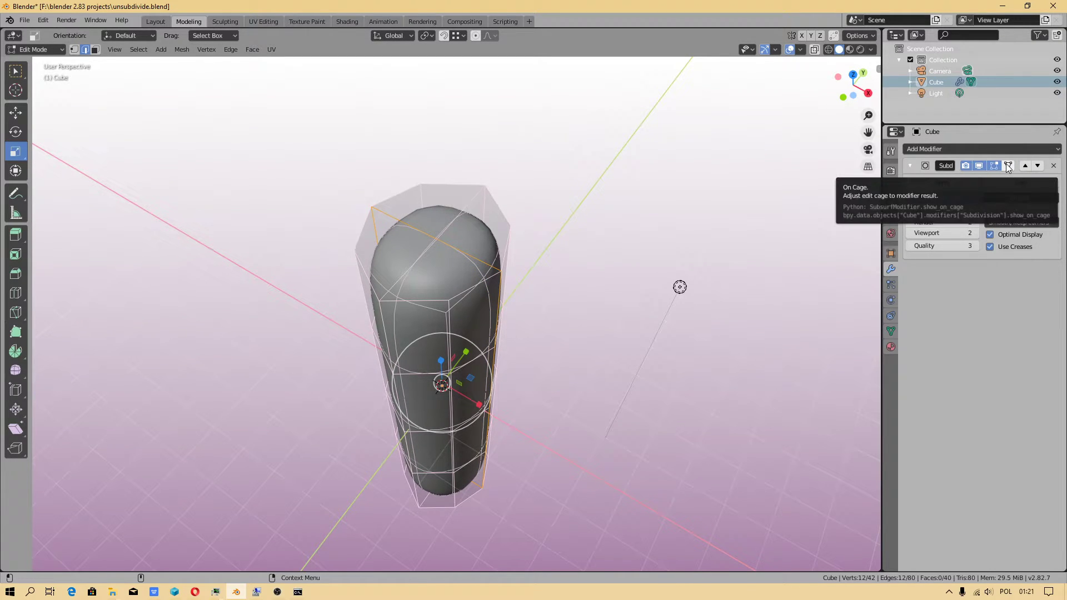
pyautogui.click(1007, 165)
pyautogui.click(1008, 165)
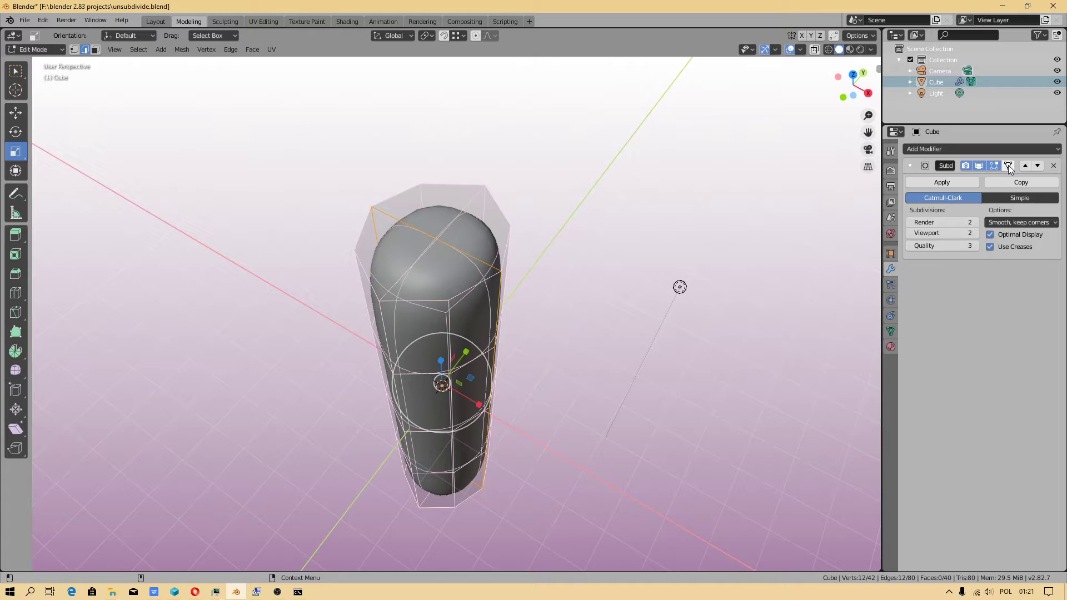
pyautogui.scroll(1, 428, 200)
pyautogui.scroll(2, 429, 200)
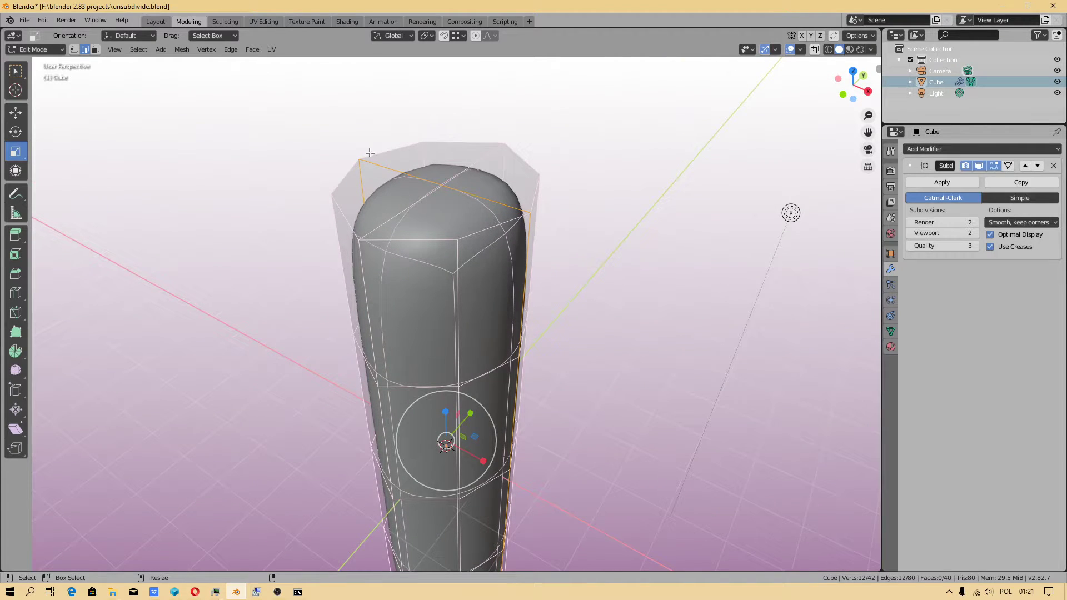
# - Shift-select all eight vertices of the column's top edge loop with the Move tool active
pyautogui.click(378, 171)
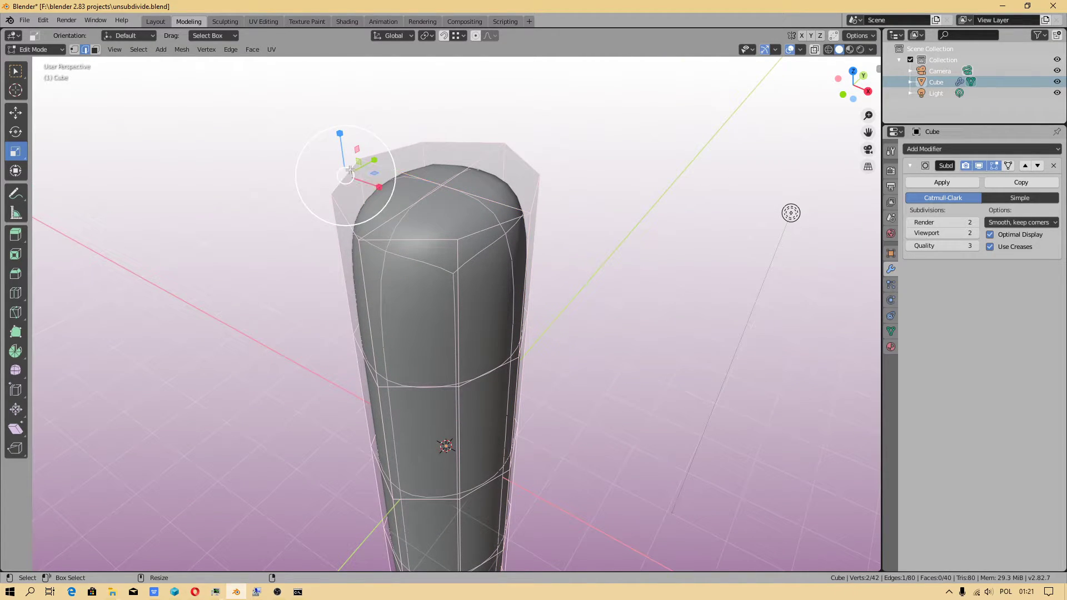
pyautogui.press('w')
pyautogui.keyDown('shift'); pyautogui.click(423, 165); pyautogui.keyUp('shift')
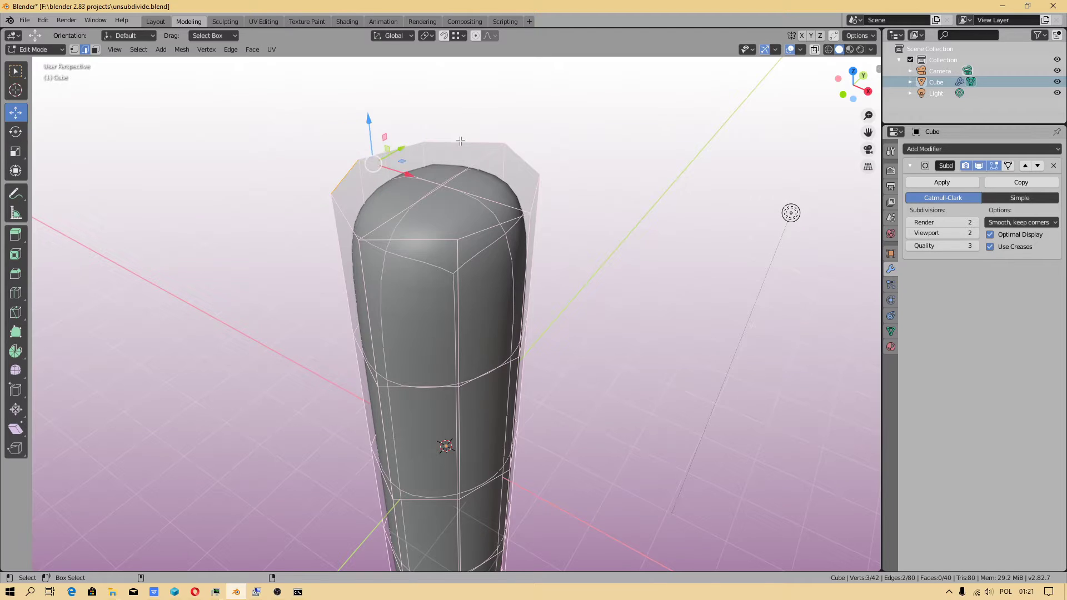
pyautogui.keyDown('shift'); pyautogui.click(460, 140); pyautogui.keyUp('shift')
pyautogui.keyDown('shift'); pyautogui.click(526, 154); pyautogui.keyUp('shift')
pyautogui.keyDown('shift'); pyautogui.click(542, 205); pyautogui.keyUp('shift')
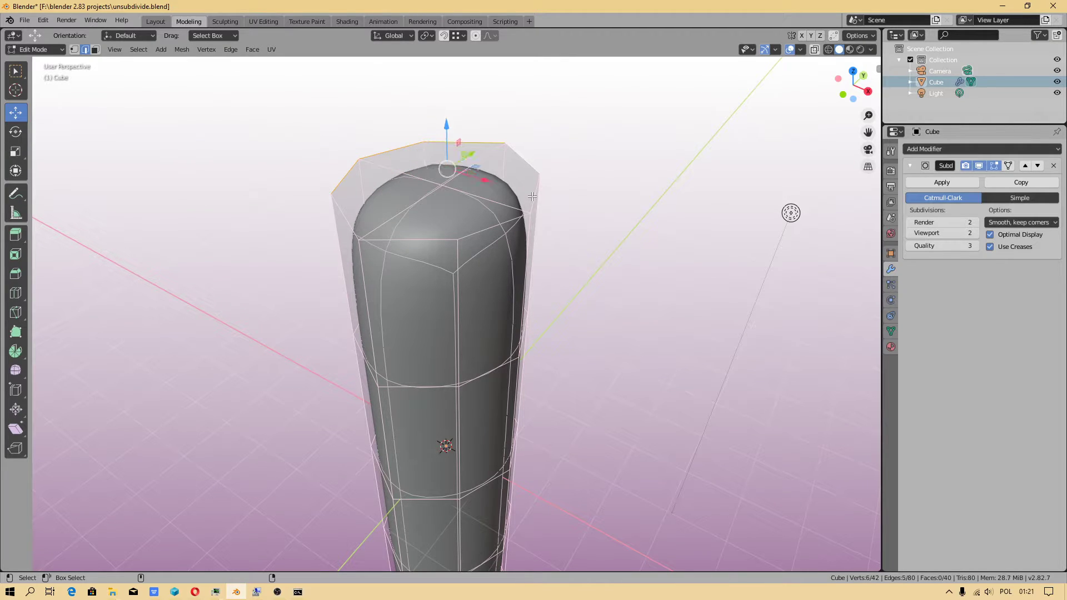
pyautogui.keyDown('shift'); pyautogui.click(506, 221); pyautogui.keyUp('shift')
pyautogui.keyDown('shift'); pyautogui.click(331, 227); pyautogui.keyUp('shift')
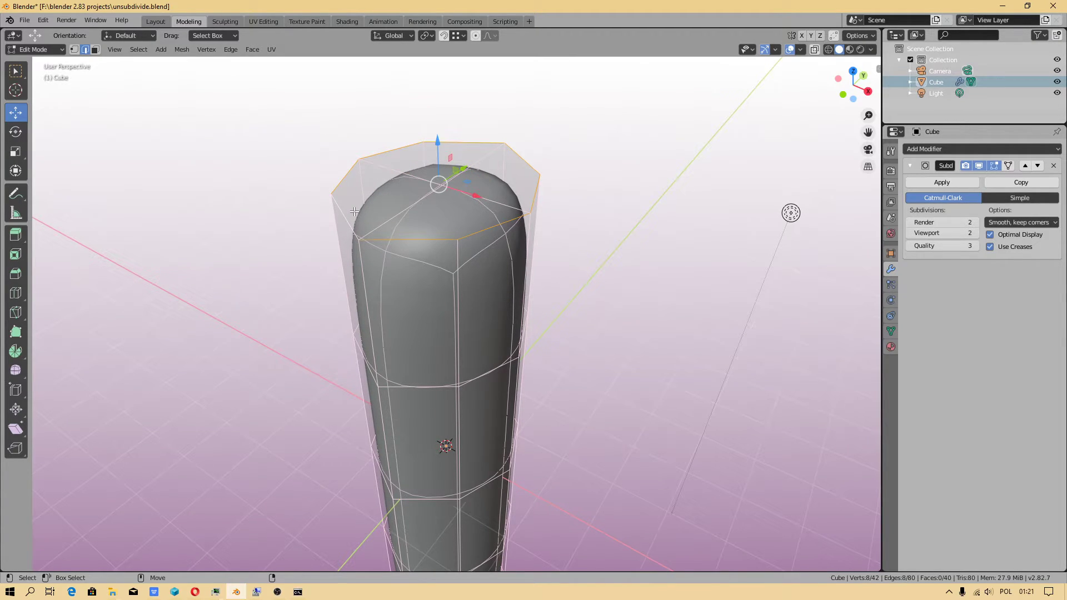
pyautogui.click(1011, 166)
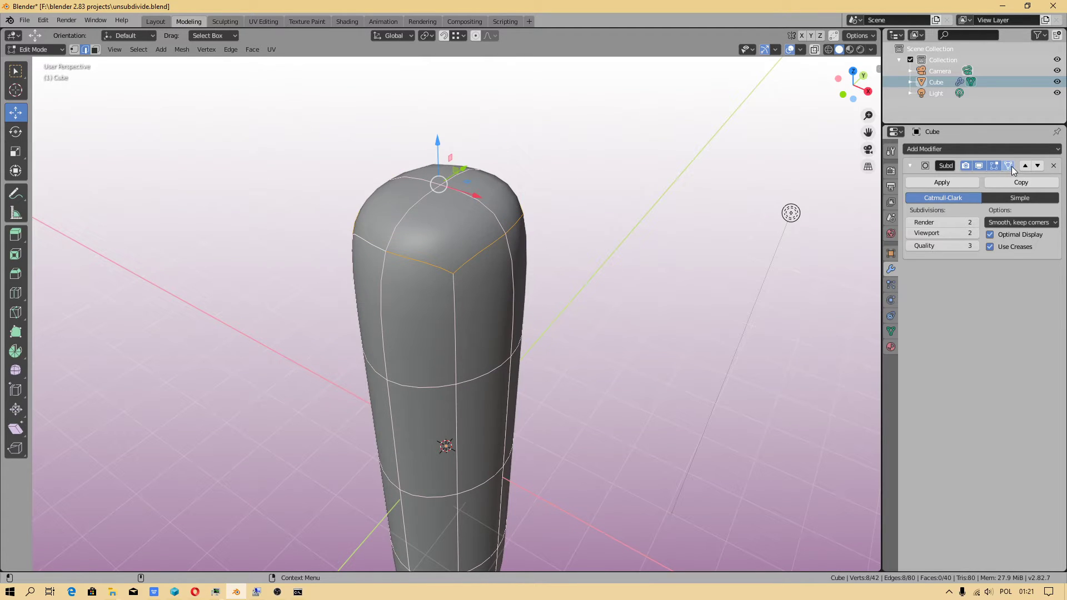
pyautogui.click(1010, 166)
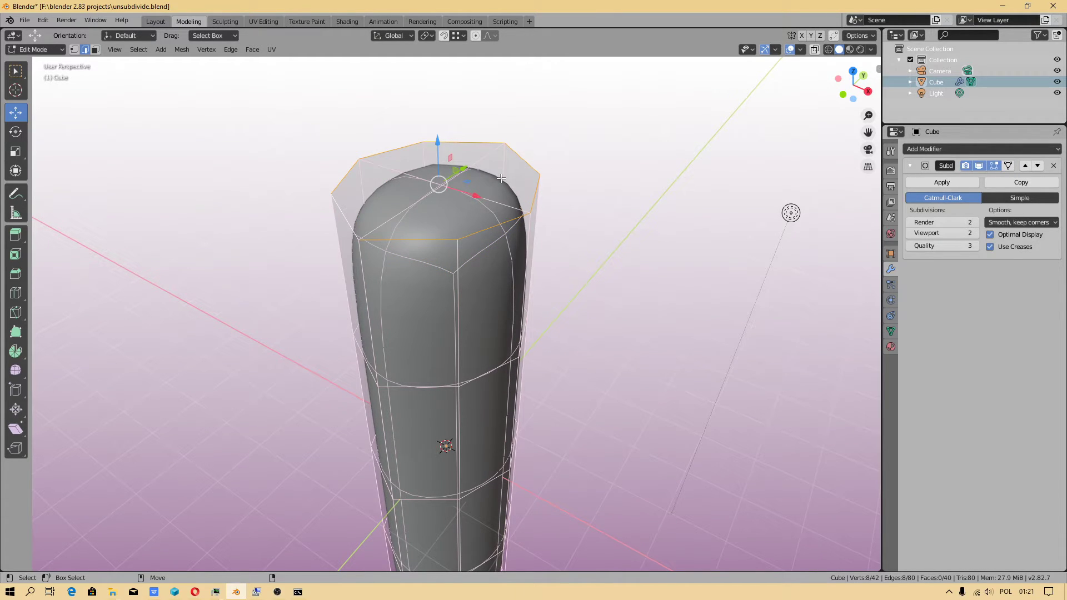
# - Apply an Edge Crease of 1.0 to the selected top loop so the cap stays flat
pyautogui.rightClick(501, 178)
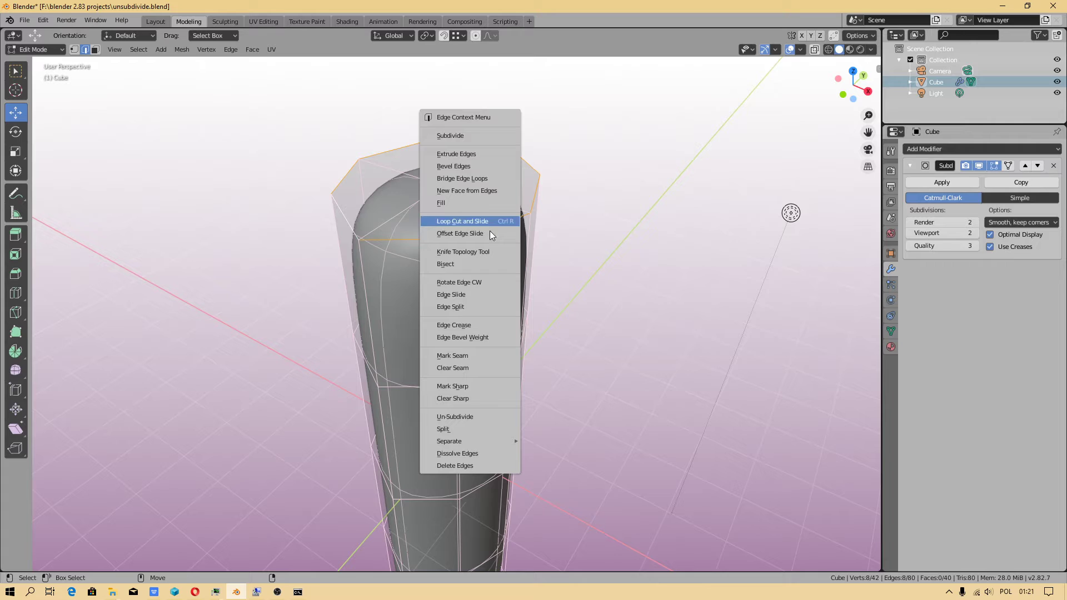
pyautogui.click(453, 324)
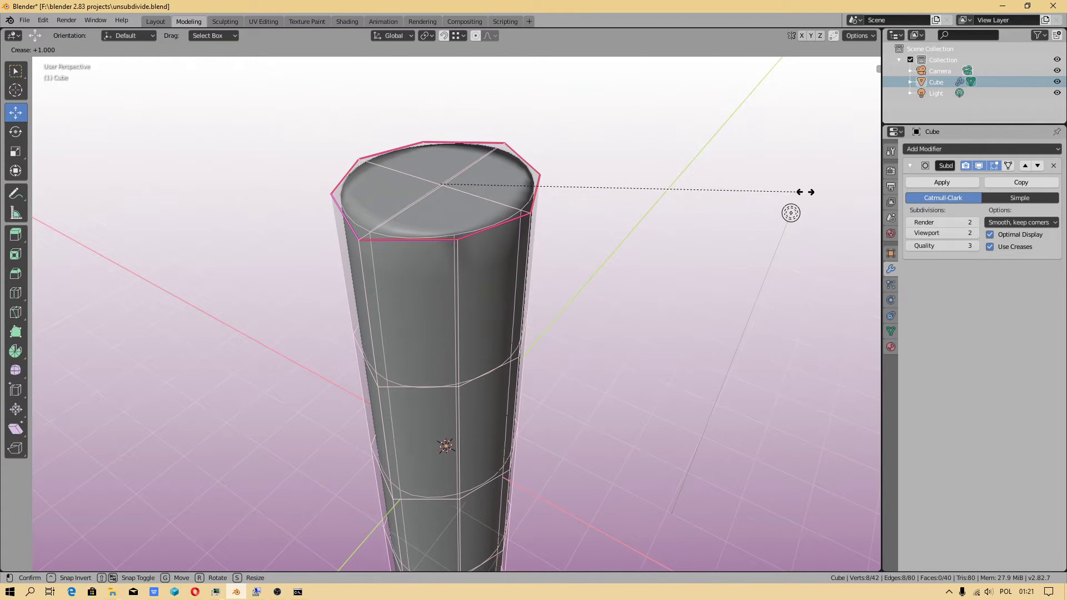
pyautogui.click(651, 192)
pyautogui.moveTo(442, 350)
pyautogui.mouseDown(button='middle')
pyautogui.moveTo(384, 368)
pyautogui.moveTo(433, 317)
pyautogui.mouseUp(button='middle')
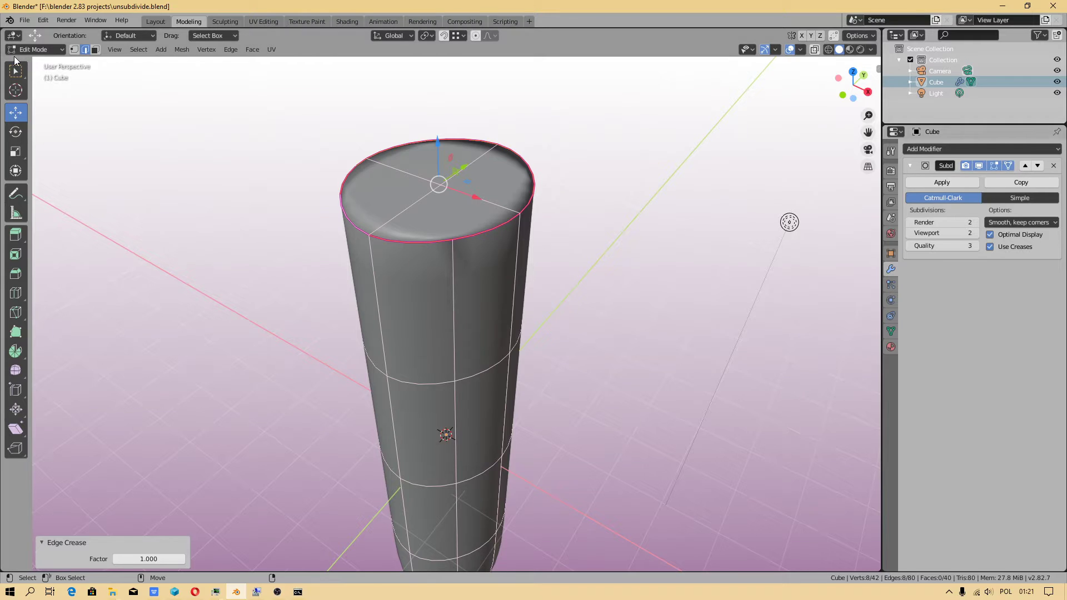
# - Switch the column back to Object Mode and orbit to view its flattened top
pyautogui.click(31, 49)
pyautogui.click(58, 66)
pyautogui.moveTo(359, 211); pyautogui.dragTo(491, 286, button='middle')
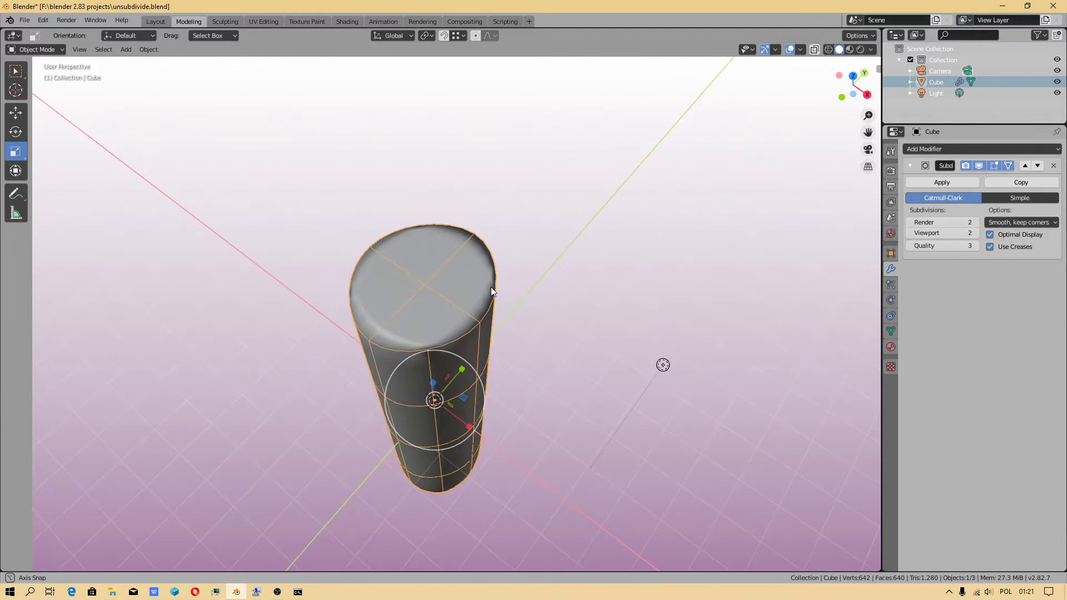
pyautogui.scroll(2, 436, 291)
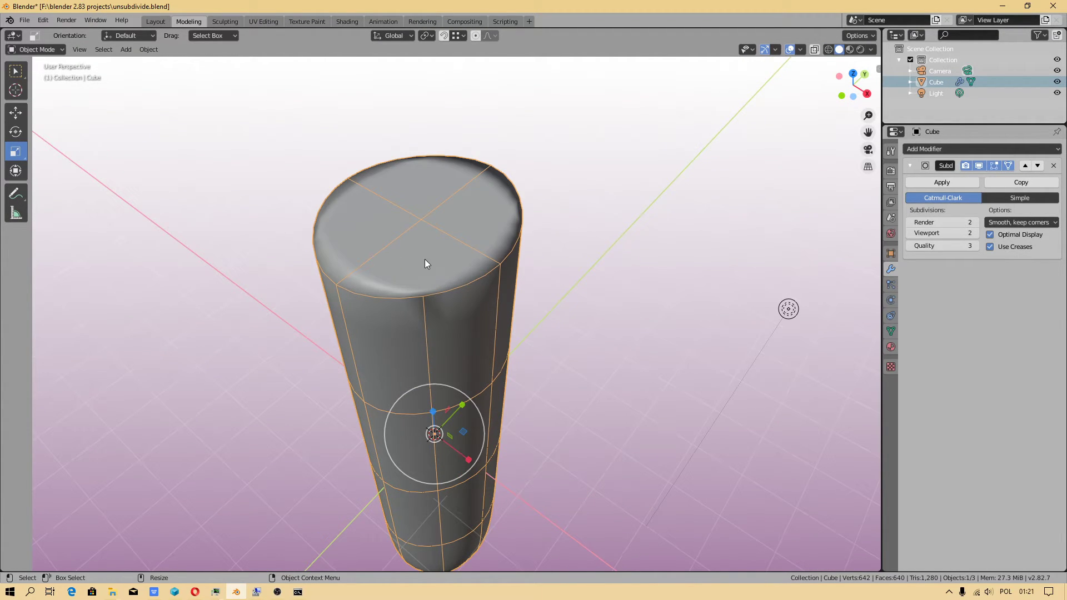
pyautogui.moveTo(562, 195); pyautogui.dragTo(552, 314, button='middle')
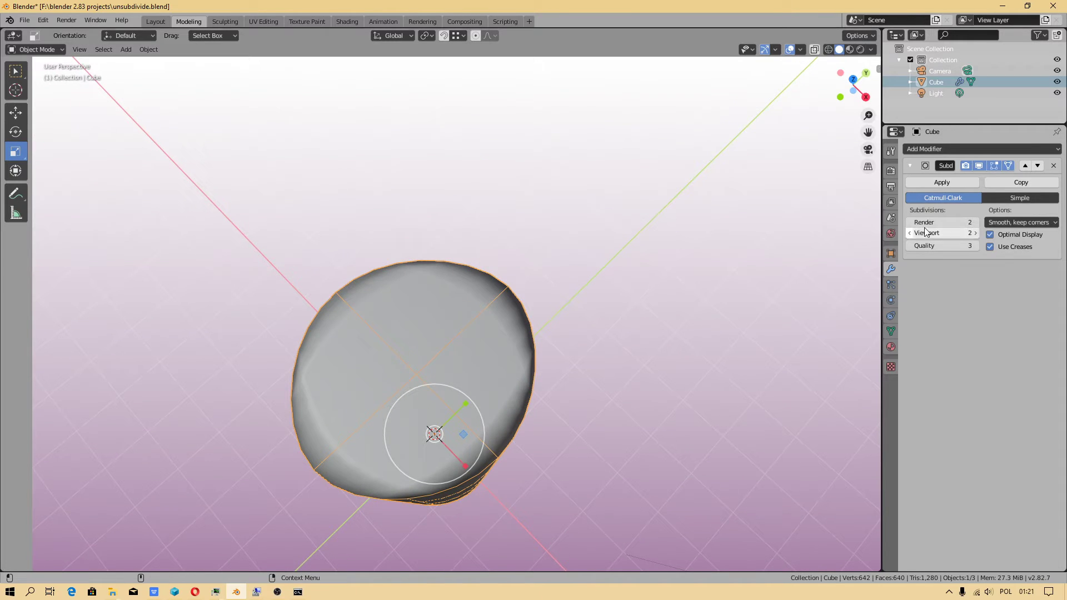
# - Enable Auto Smooth normals at 30° in the column's mesh data and inspect the result
pyautogui.click(891, 330)
pyautogui.click(922, 353)
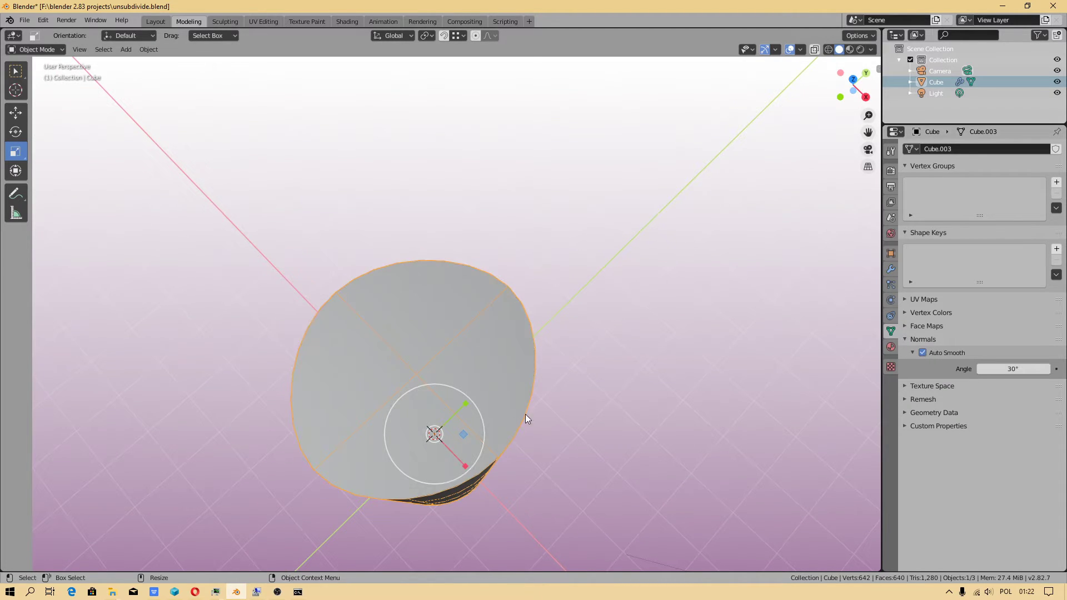
pyautogui.moveTo(500, 333); pyautogui.dragTo(500, 250, button='middle')
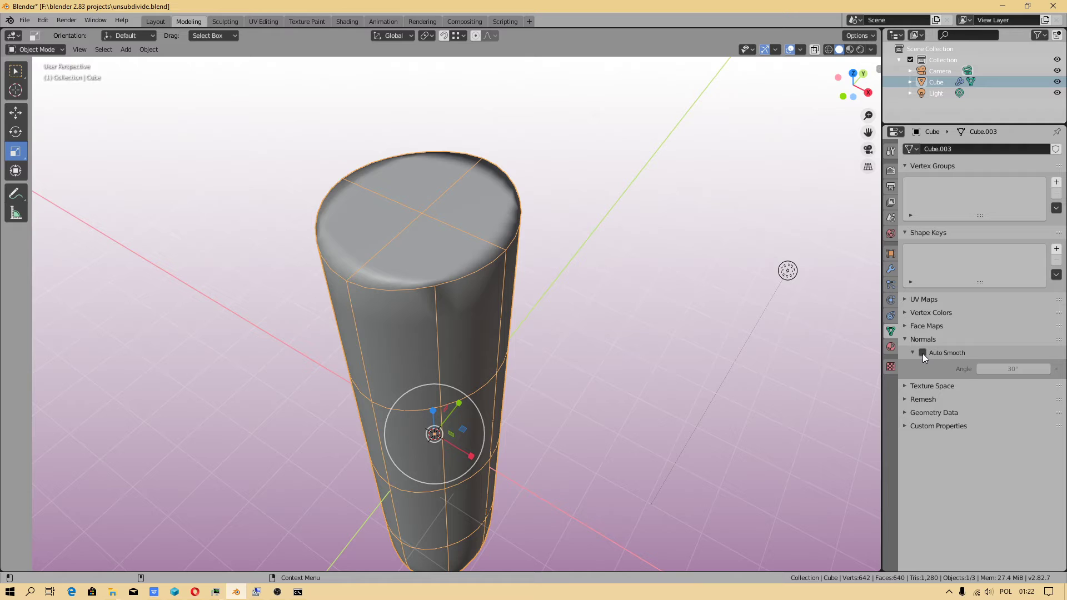
pyautogui.scroll(-3, 550, 362)
pyautogui.moveTo(551, 363)
pyautogui.mouseDown(button='middle')
pyautogui.moveTo(580, 264)
pyautogui.moveTo(565, 429)
pyautogui.moveTo(568, 261)
pyautogui.moveTo(533, 305)
pyautogui.mouseUp(button='middle')
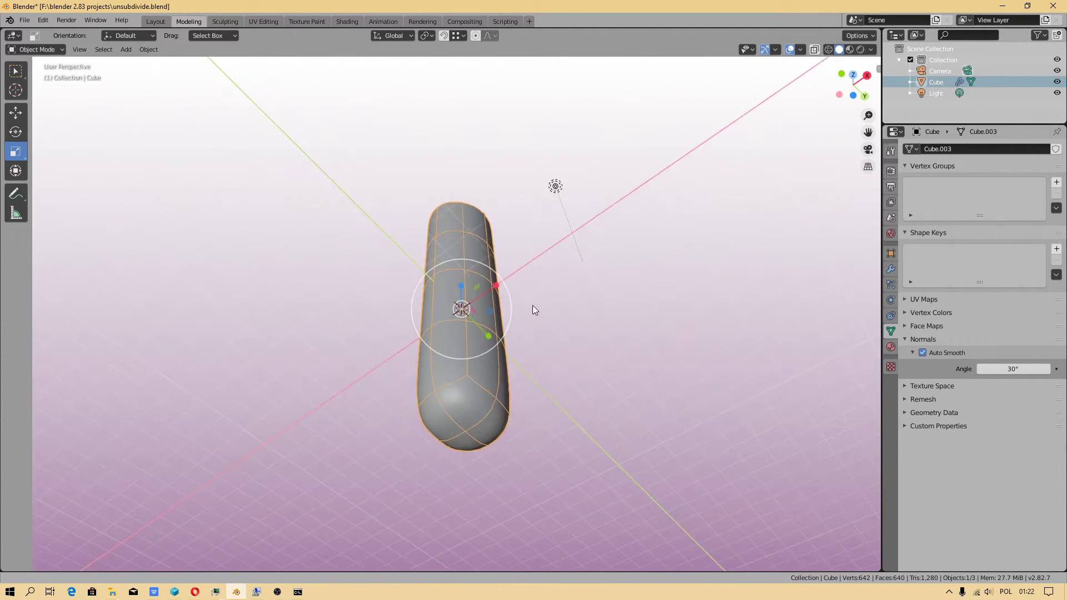
pyautogui.scroll(5, 501, 375)
pyautogui.scroll(3, 491, 391)
# - Enter Edit Mode and select the whole bottom edge loop, viewing it from below
pyautogui.click(38, 49)
pyautogui.click(37, 74)
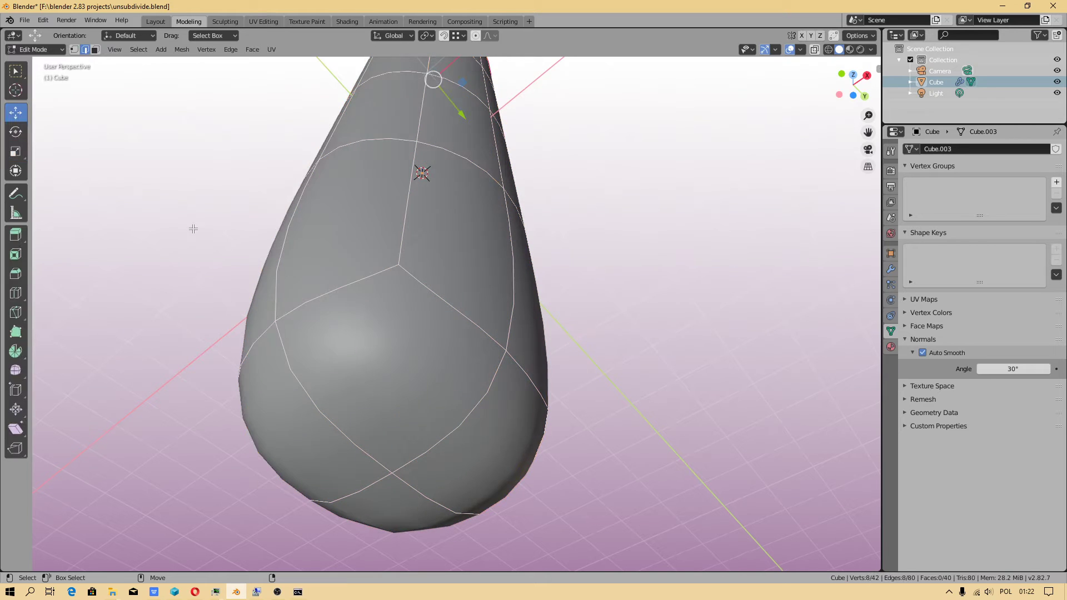
pyautogui.scroll(-3, 411, 313)
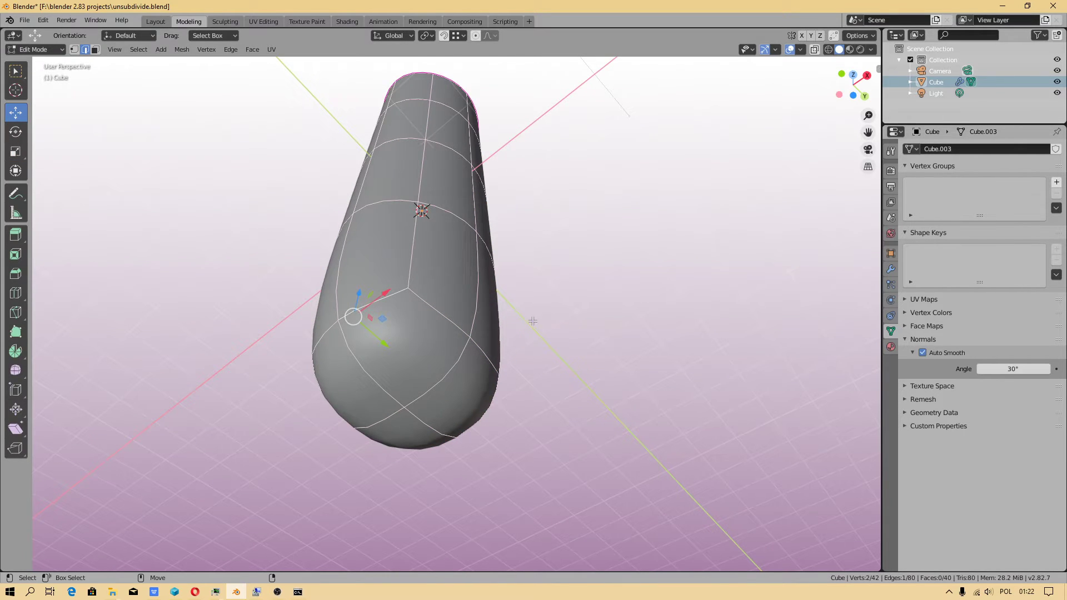
pyautogui.click(448, 312)
pyautogui.moveTo(448, 317); pyautogui.dragTo(432, 526, button='middle')
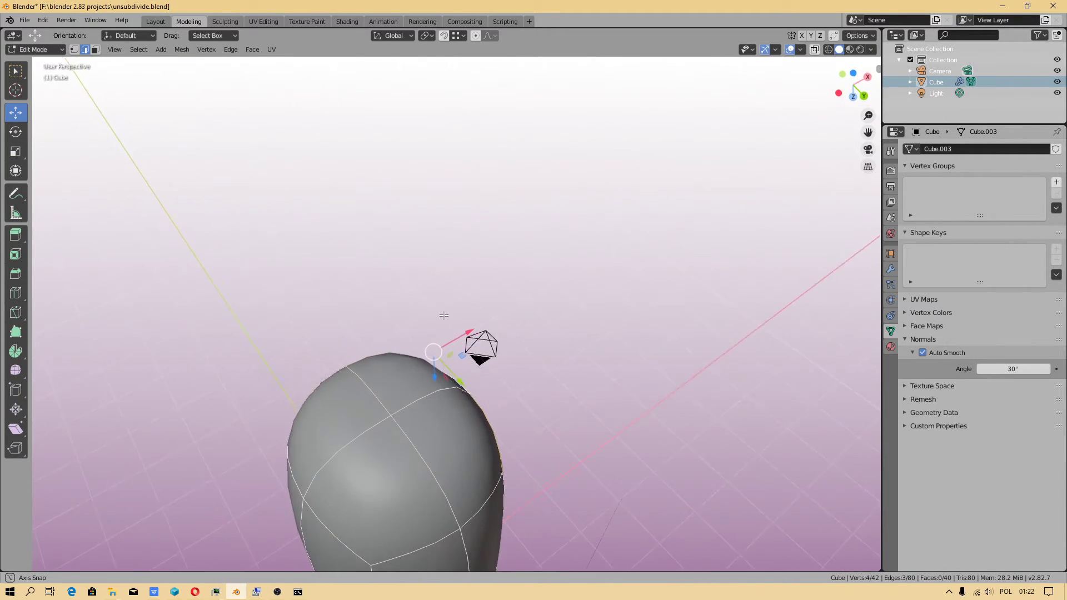
pyautogui.keyDown('ctrl'); pyautogui.click(433, 525); pyautogui.keyUp('ctrl')
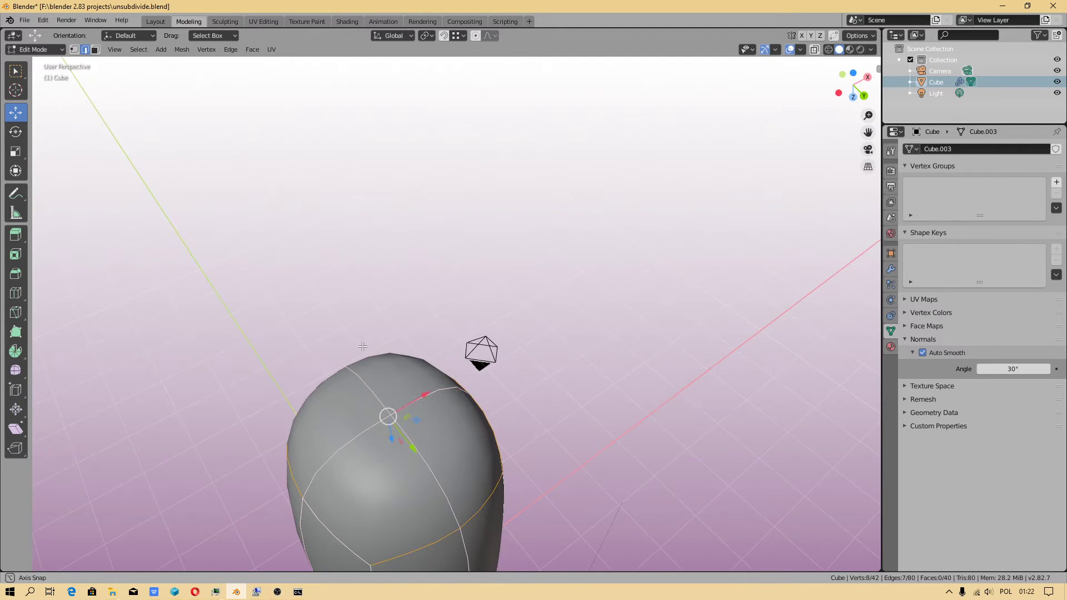
pyautogui.moveTo(362, 346); pyautogui.dragTo(296, 333, button='middle')
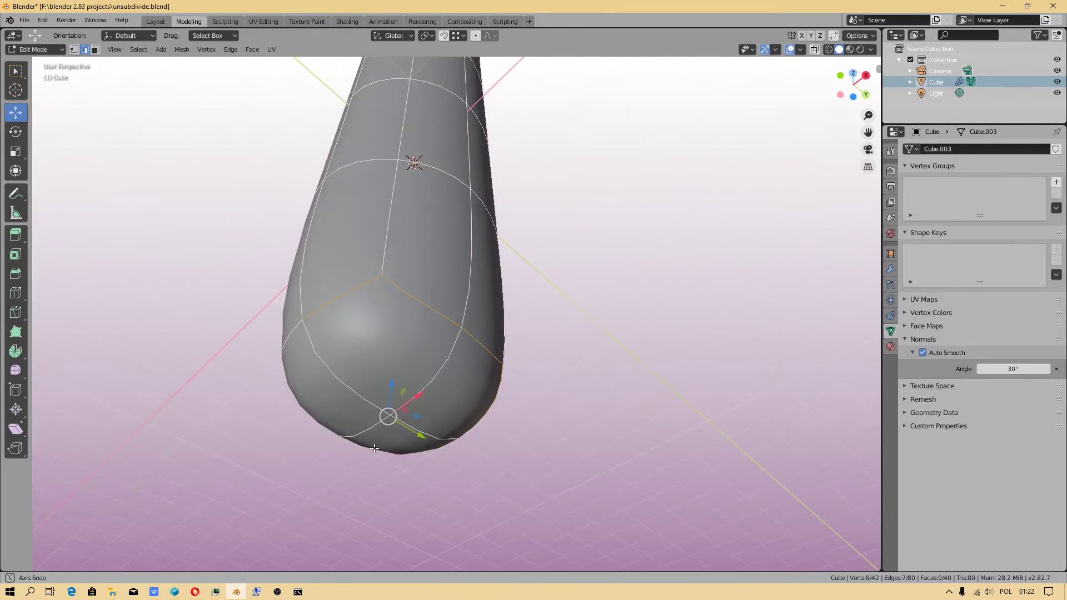
# - Apply an Edge Crease of 1.0 to the bottom loop via Ctrl+E so both ends stay flat
pyautogui.hotkey('ctrl', 'e')
pyautogui.click(286, 333)
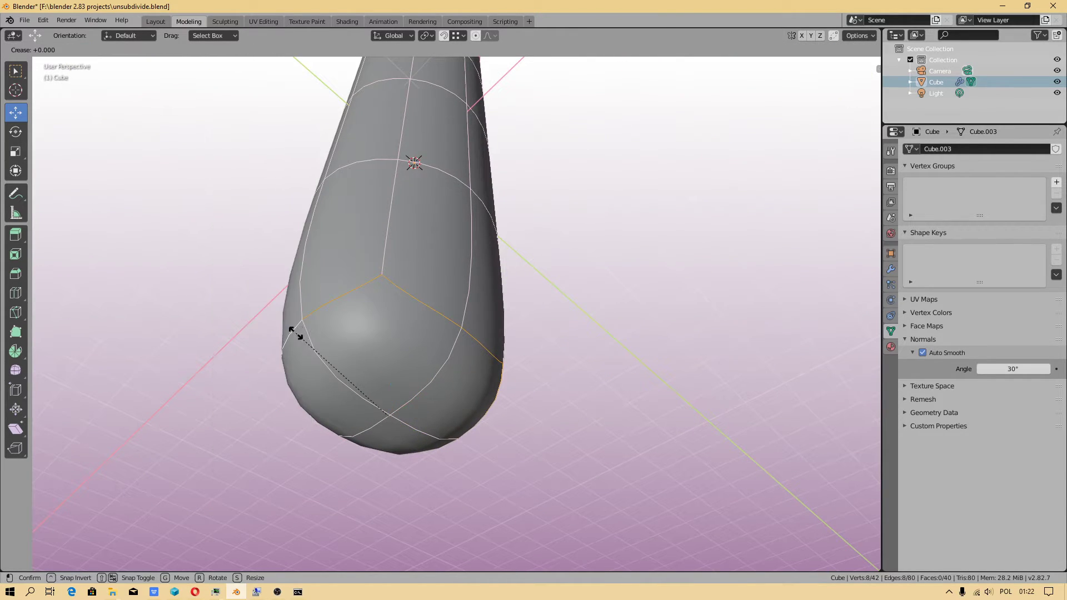
pyautogui.click(781, 473)
pyautogui.scroll(-4, 466, 375)
pyautogui.moveTo(467, 375)
pyautogui.mouseDown(button='middle')
pyautogui.moveTo(575, 269)
pyautogui.moveTo(500, 355)
pyautogui.moveTo(533, 212)
pyautogui.mouseUp(button='middle')
pyautogui.scroll(4, 487, 364)
# - Save the Blender project file
pyautogui.click(24, 20)
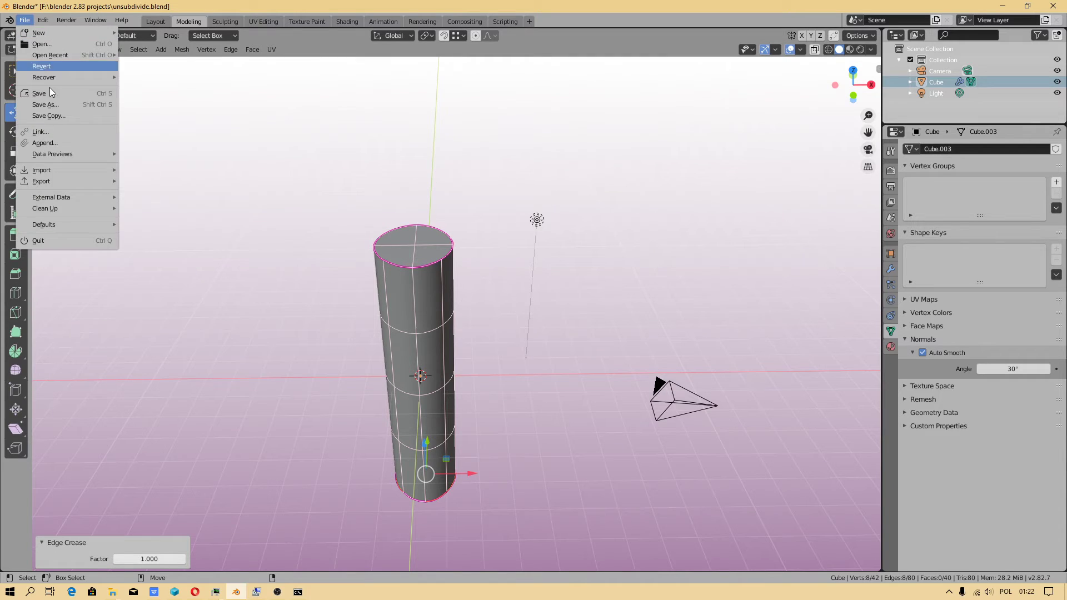
pyautogui.click(40, 93)
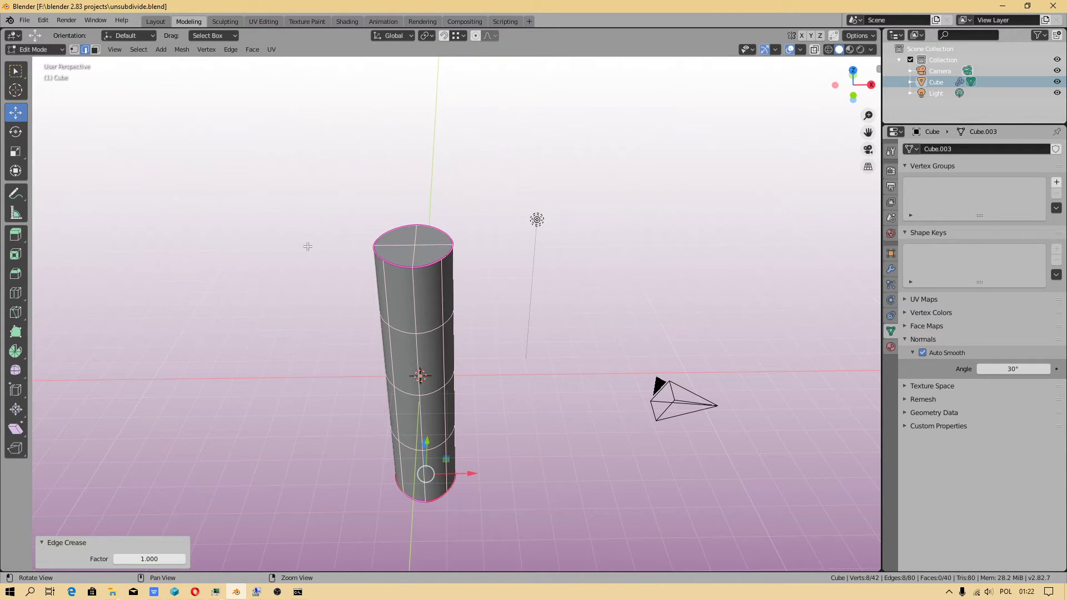
pyautogui.moveTo(275, 242)
pyautogui.mouseDown(button='middle')
pyautogui.moveTo(309, 339)
pyautogui.moveTo(149, 80)
pyautogui.mouseUp(button='middle')
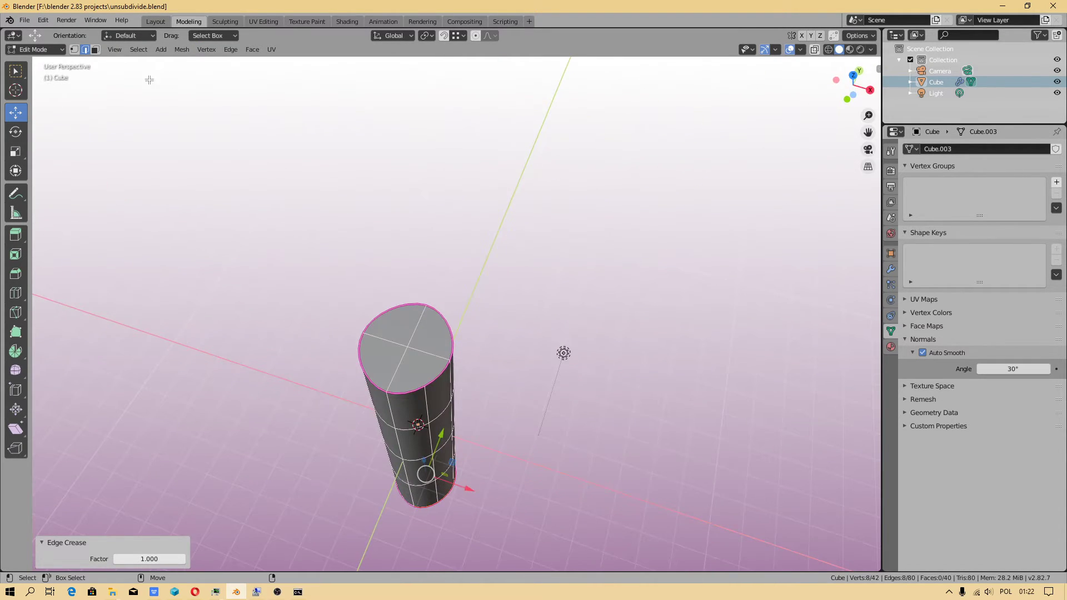
# - Return to Object Mode and show the column's Subdivision Surface modifier settings
pyautogui.click(41, 49)
pyautogui.click(46, 69)
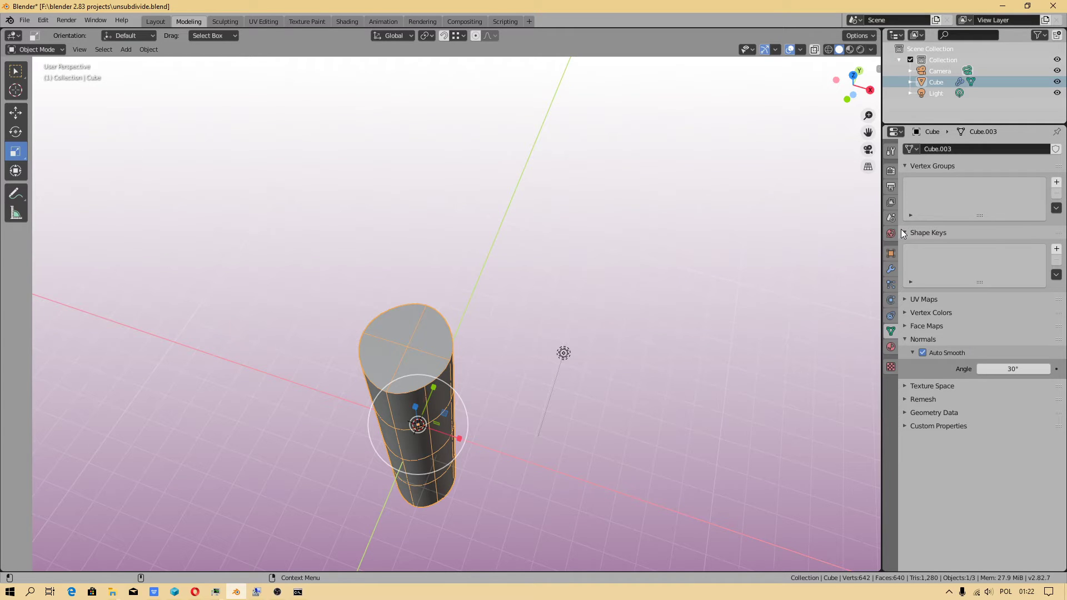
pyautogui.click(891, 268)
pyautogui.scroll(6, 362, 299)
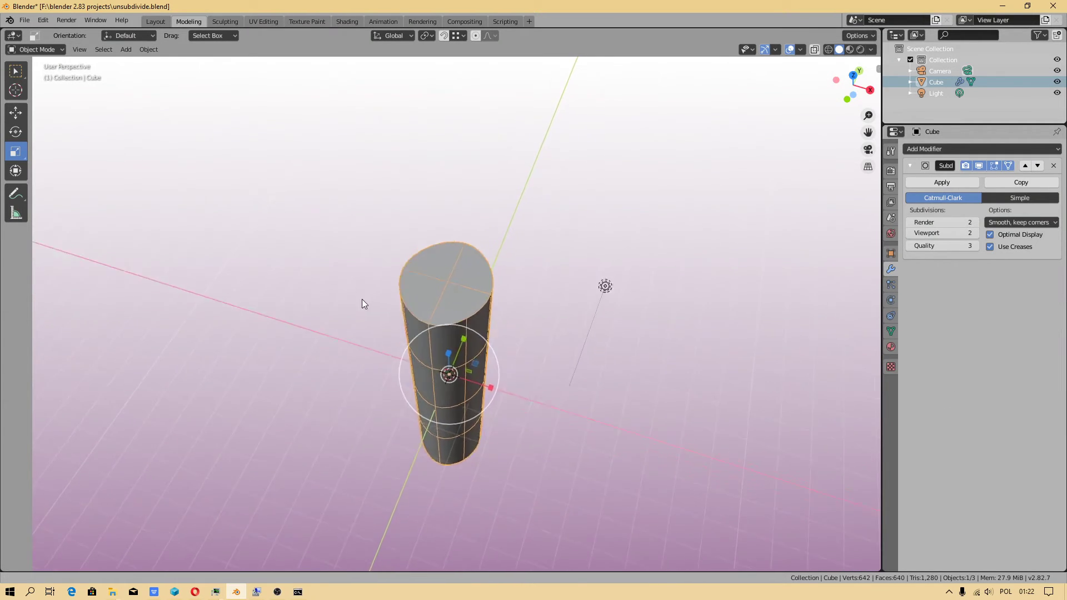
pyautogui.scroll(4, 479, 349)
pyautogui.scroll(-5, 479, 349)
# - Disable Optimal Display on the Subdivision modifier so every subdivided edge shows in the wireframe
pyautogui.moveTo(478, 349)
pyautogui.mouseDown(button='middle')
pyautogui.moveTo(589, 317)
pyautogui.moveTo(384, 339)
pyautogui.moveTo(370, 319)
pyautogui.moveTo(490, 273)
pyautogui.moveTo(432, 293)
pyautogui.moveTo(508, 282)
pyautogui.mouseUp(button='middle')
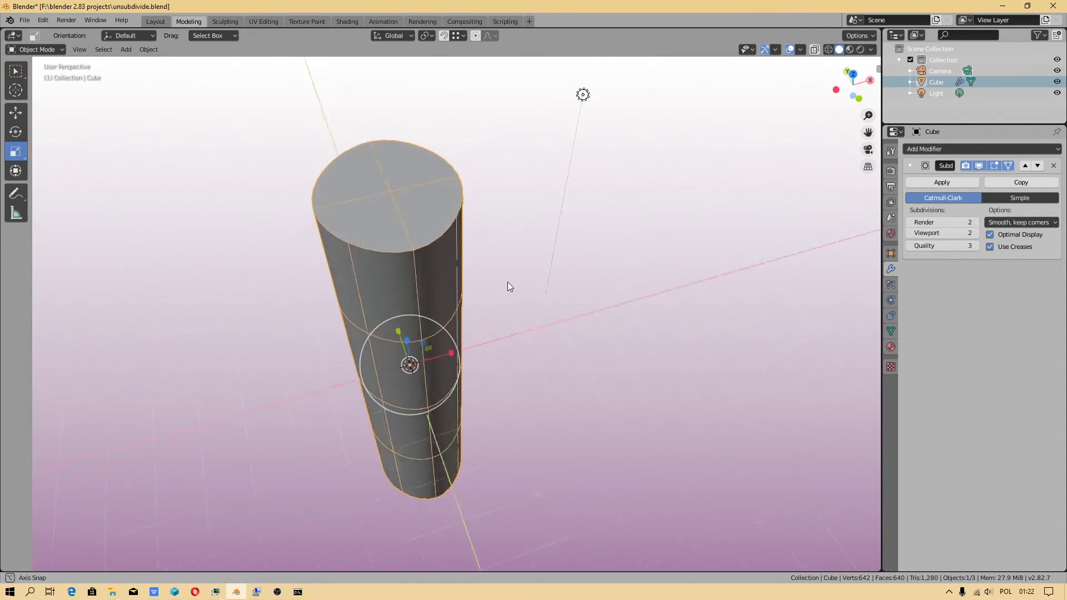
pyautogui.click(989, 234)
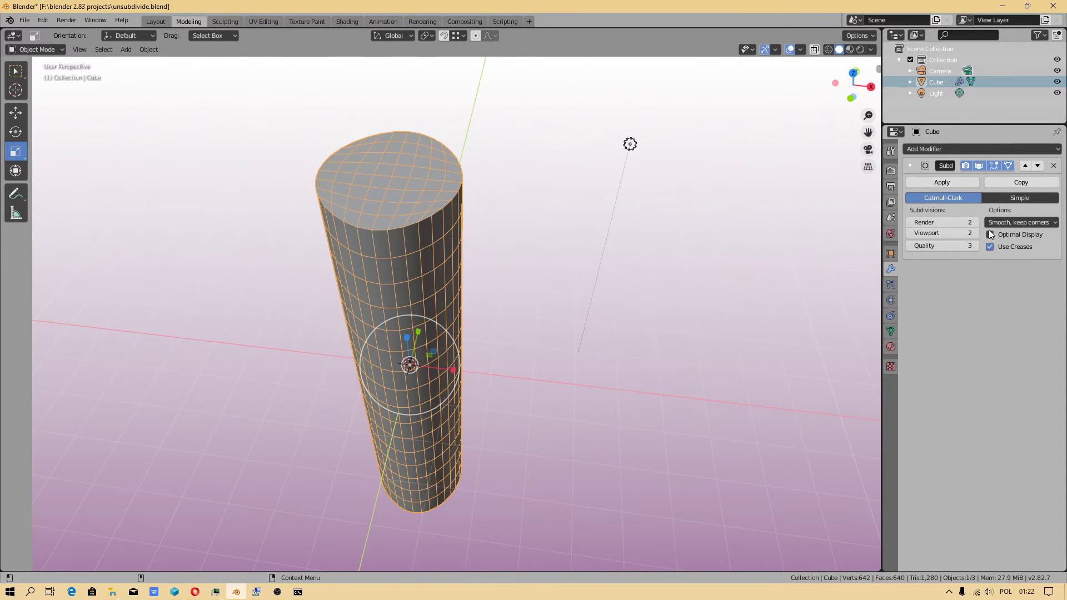
pyautogui.moveTo(700, 233)
pyautogui.mouseDown(button='middle')
pyautogui.moveTo(374, 246)
pyautogui.moveTo(370, 222)
pyautogui.mouseUp(button='middle')
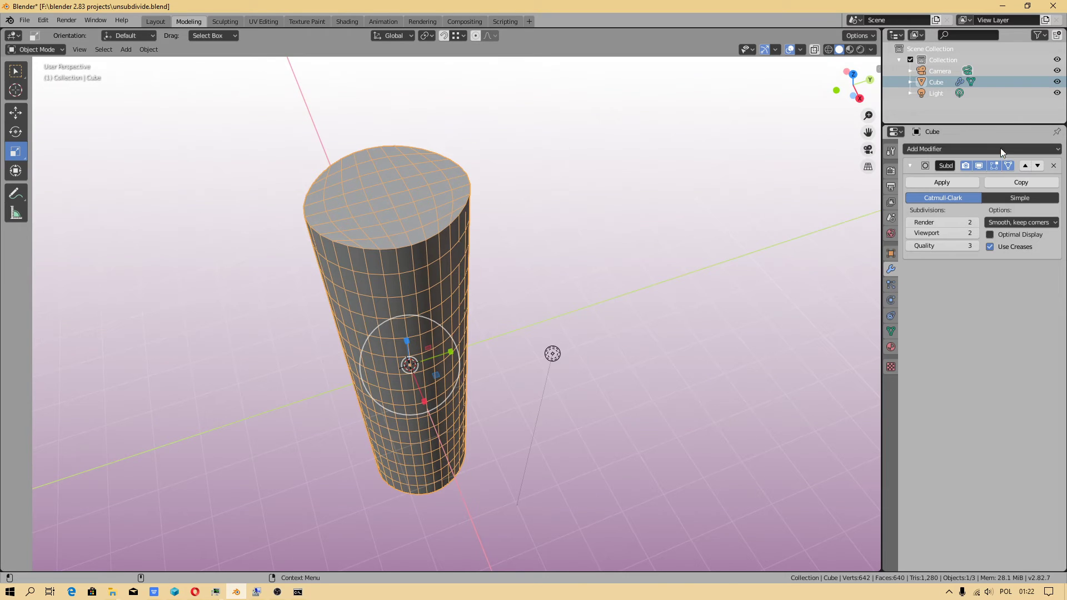
pyautogui.moveTo(693, 192)
pyautogui.mouseDown(button='middle')
pyautogui.moveTo(600, 248)
pyautogui.moveTo(610, 286)
pyautogui.moveTo(545, 266)
pyautogui.moveTo(531, 243)
pyautogui.mouseUp(button='middle')
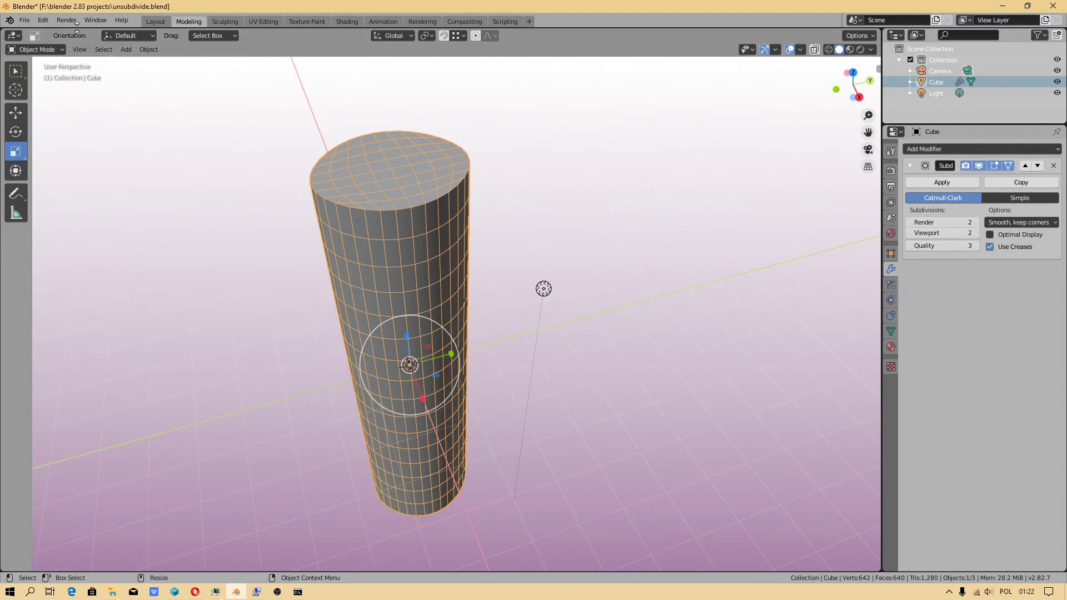
# - Switch to Edit Mode and select the column's top rim edge loop
pyautogui.click(36, 48)
pyautogui.click(42, 80)
pyautogui.click(334, 193)
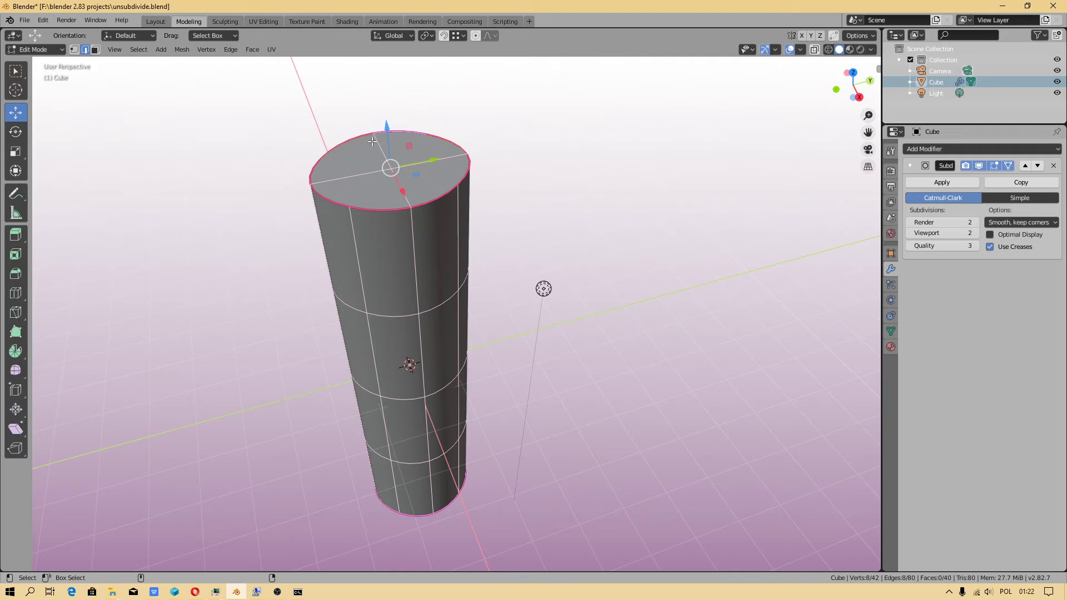
# - Apply an Edge Crease of factor 1.000 to the top edge loop
pyautogui.rightClick(445, 192)
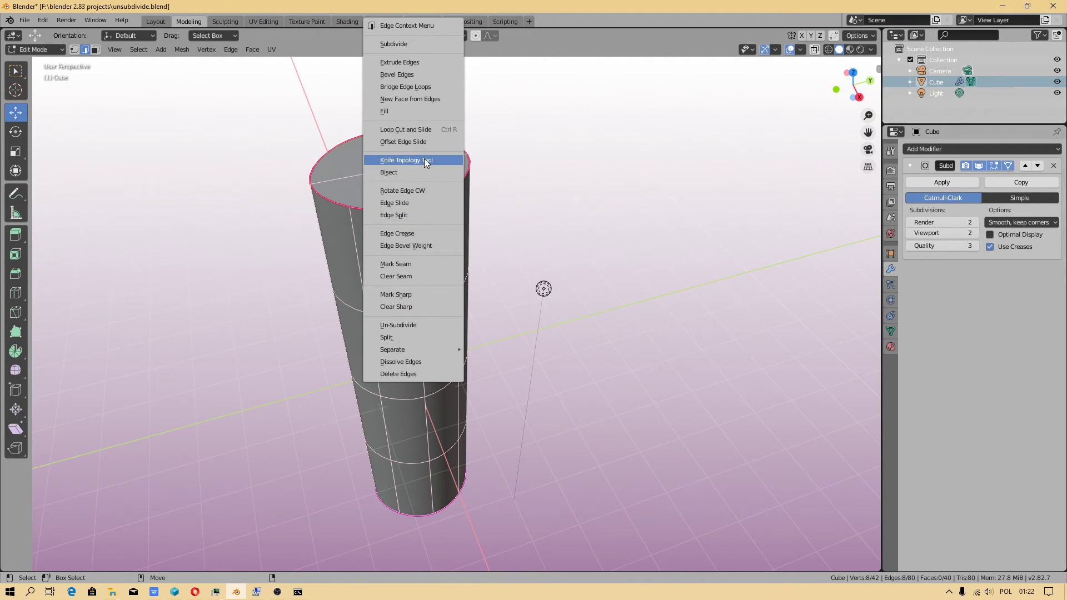
pyautogui.click(397, 233)
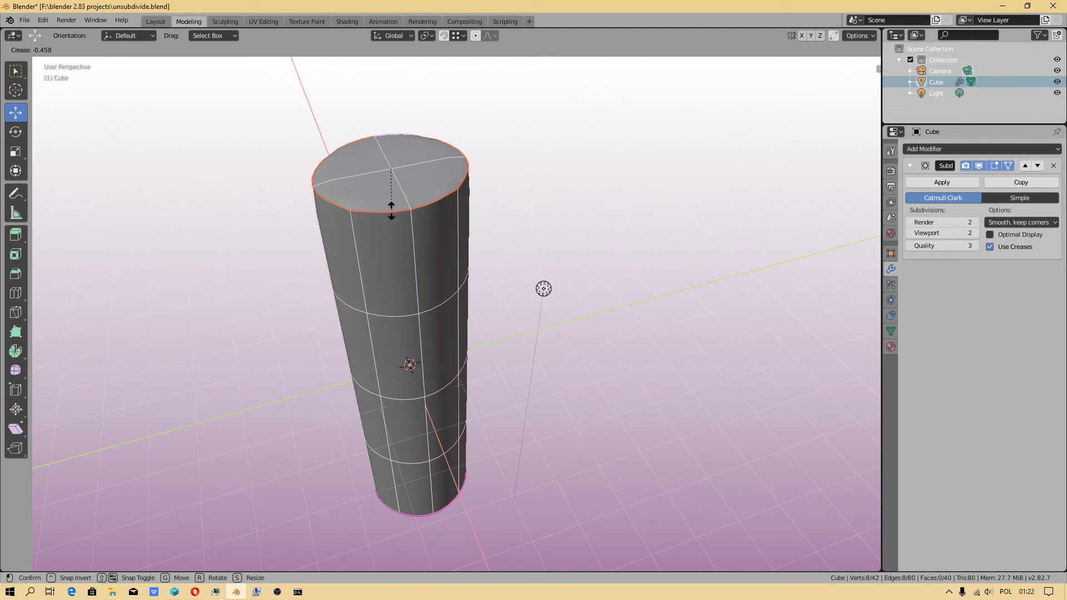
pyautogui.click(418, 167)
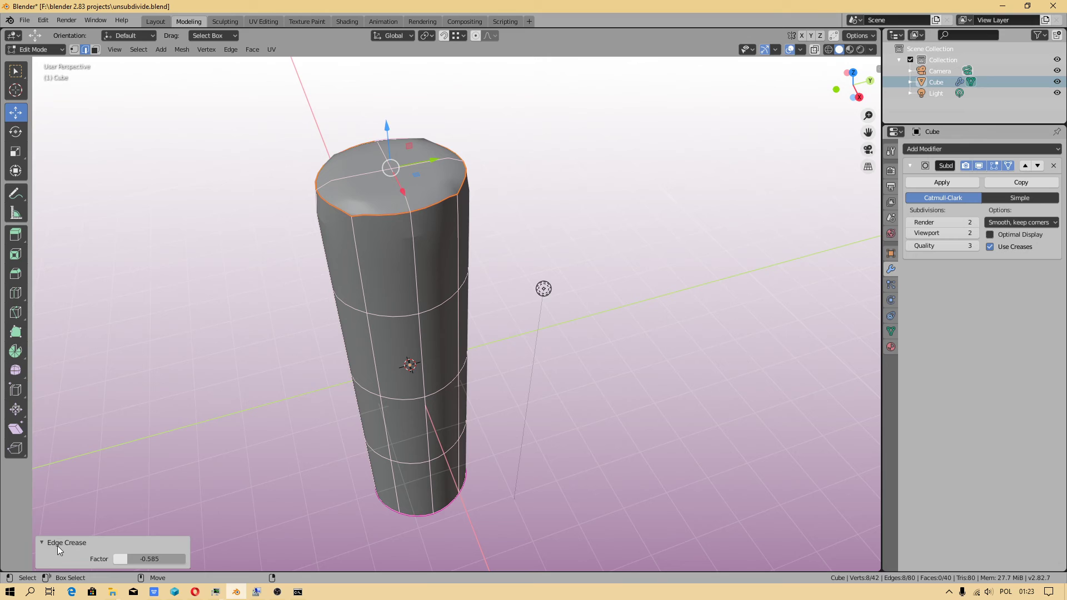
pyautogui.moveTo(129, 559); pyautogui.dragTo(187, 559)
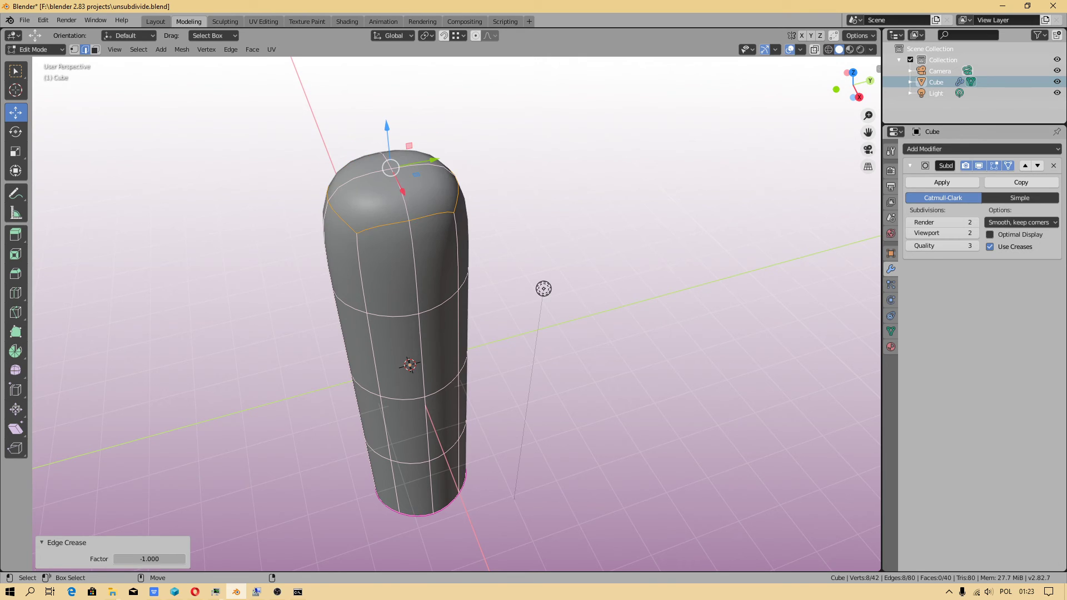
pyautogui.moveTo(16, 311); pyautogui.dragTo(109, 331)
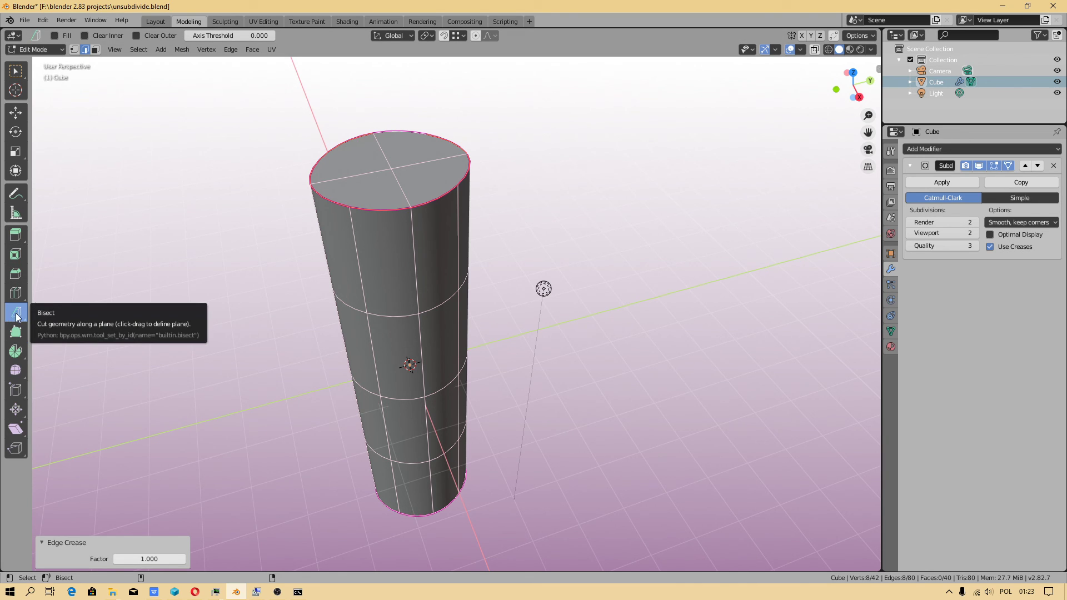
# - Return to Object Mode and orbit to view the subdivided column with both creased caps
pyautogui.click(34, 49)
pyautogui.click(50, 73)
pyautogui.scroll(2, 347, 329)
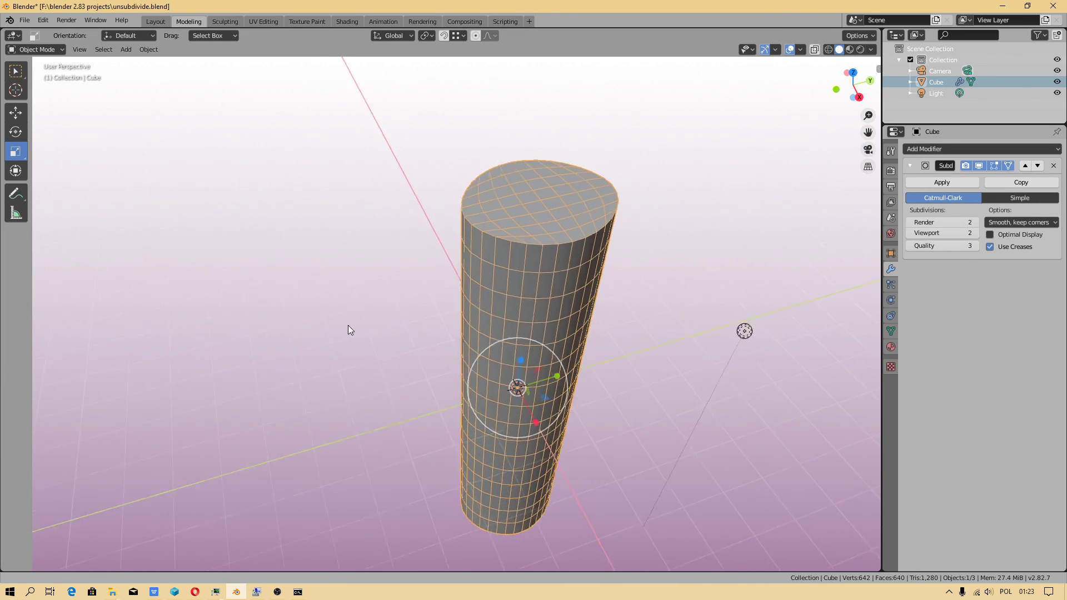
pyautogui.moveTo(348, 330); pyautogui.dragTo(312, 295, button='middle')
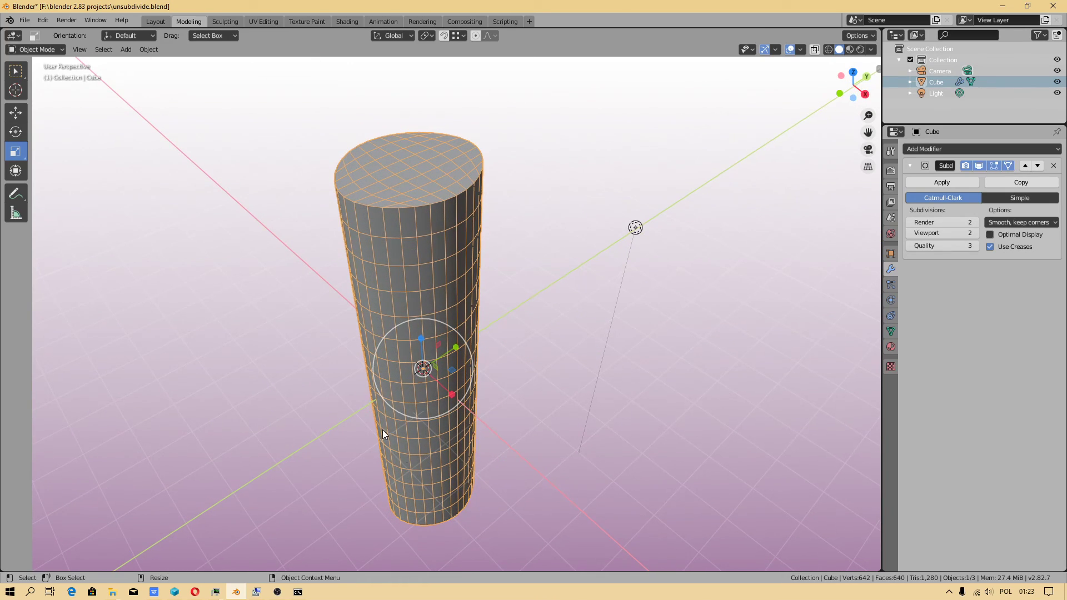